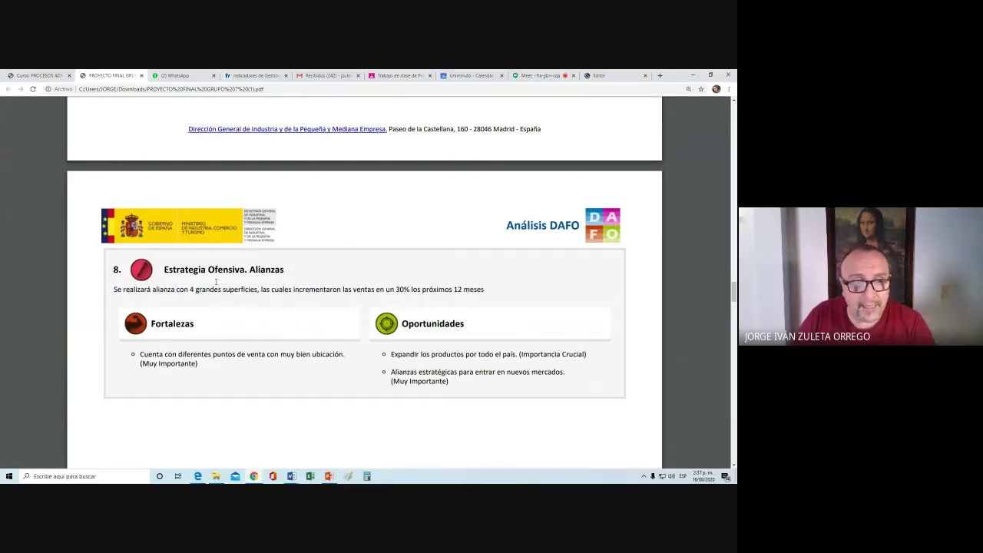
# Highlight the descriptions of strategies 8, 7 and 6 one after another in the Group 7 DAFO report to review them
pyautogui.moveTo(115, 290); pyautogui.dragTo(499, 300)
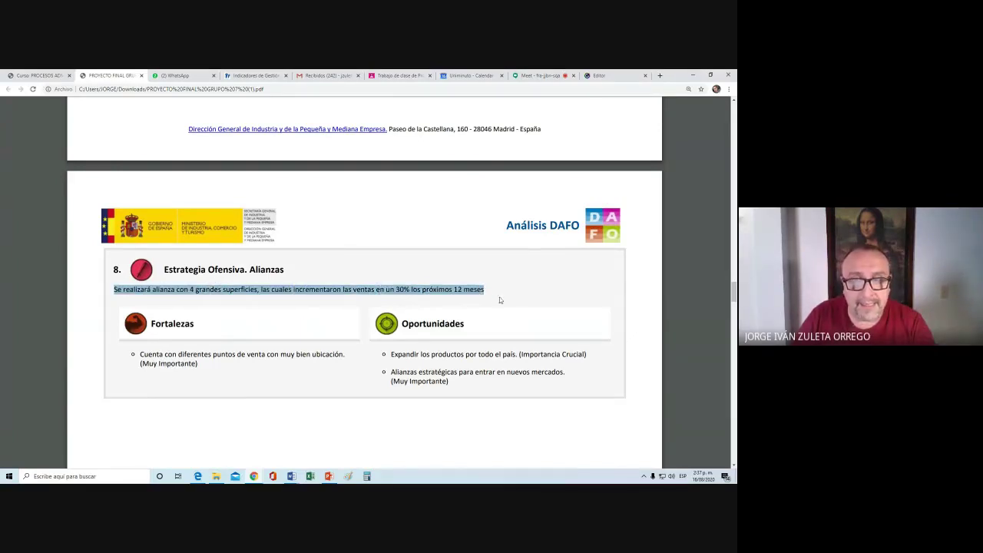
pyautogui.scroll(4, 495, 301)
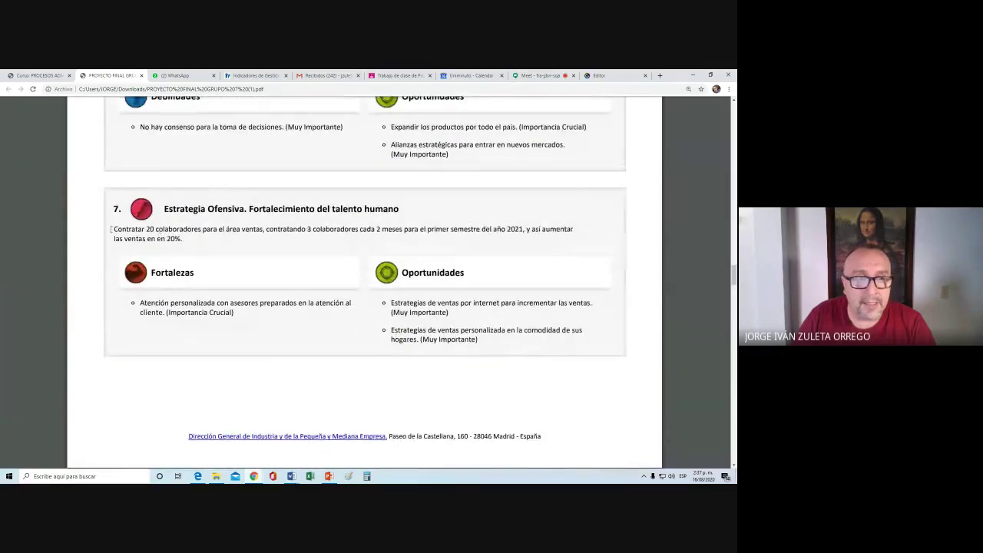
pyautogui.moveTo(112, 229); pyautogui.dragTo(271, 276)
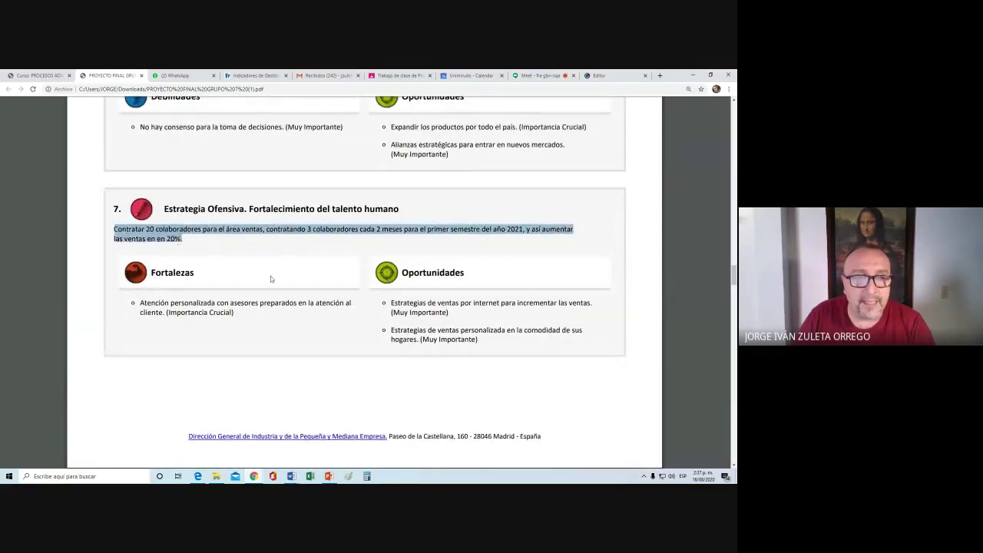
pyautogui.scroll(3, 280, 285)
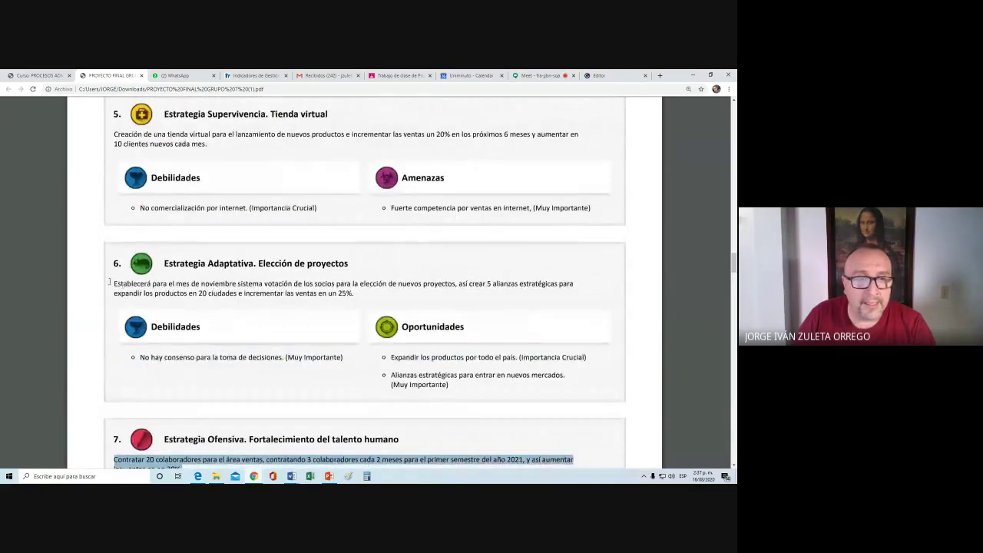
pyautogui.moveTo(114, 285); pyautogui.dragTo(359, 293)
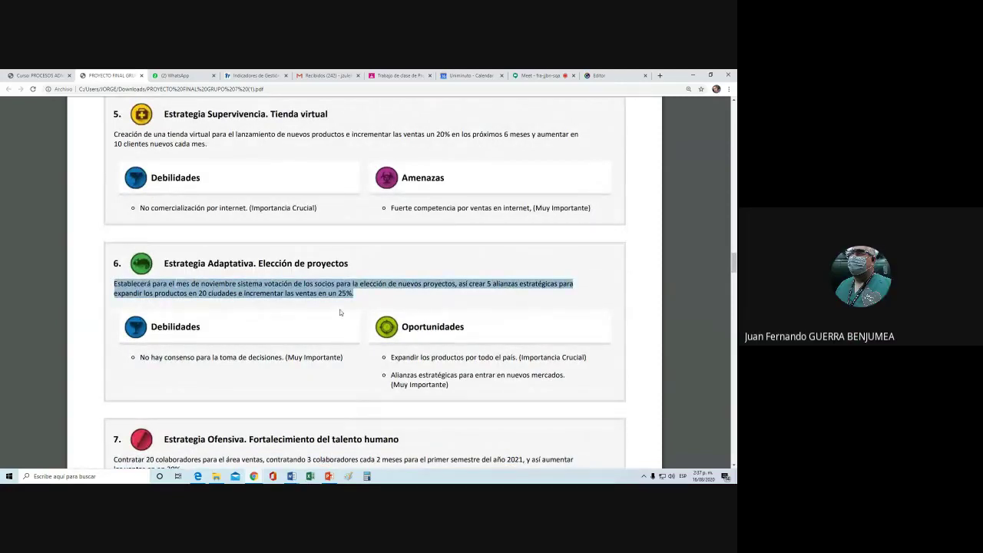
pyautogui.click(351, 351)
# Review the indicator data sheets in the Group 7 report, highlighting the contents of the "Redes sociales" sheet under Indicador 4
pyautogui.scroll(-10, 356, 377)
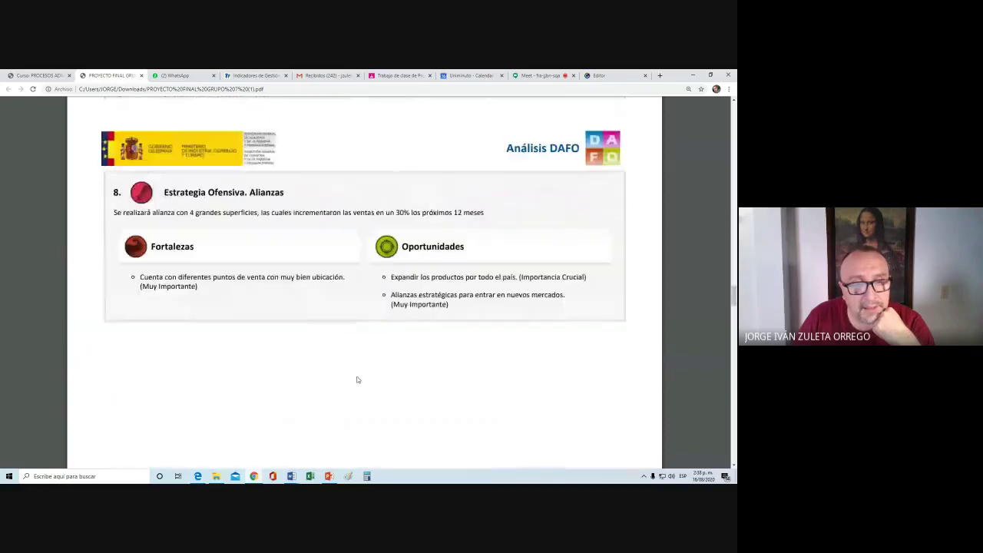
pyautogui.scroll(-20, 357, 380)
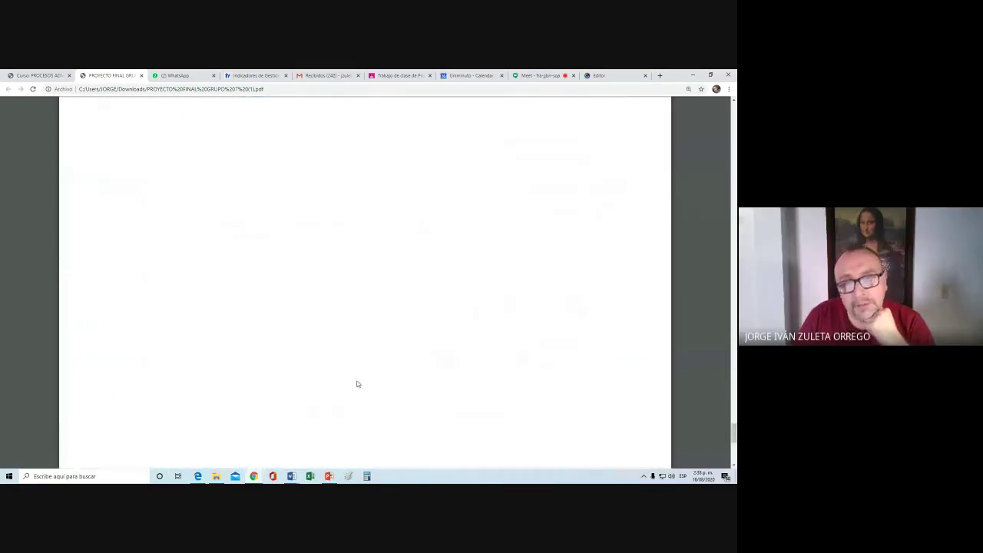
pyautogui.scroll(5, 356, 383)
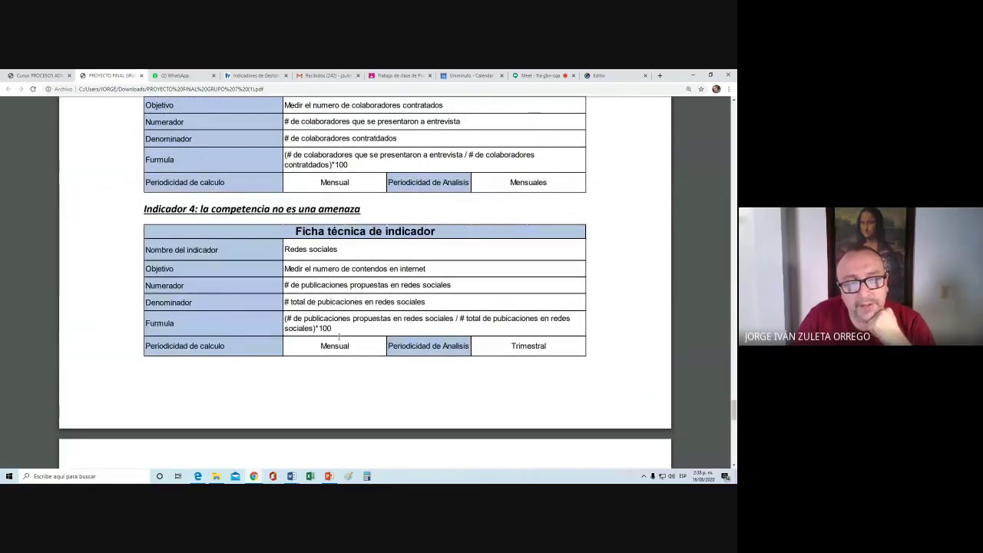
pyautogui.moveTo(334, 328); pyautogui.dragTo(285, 249)
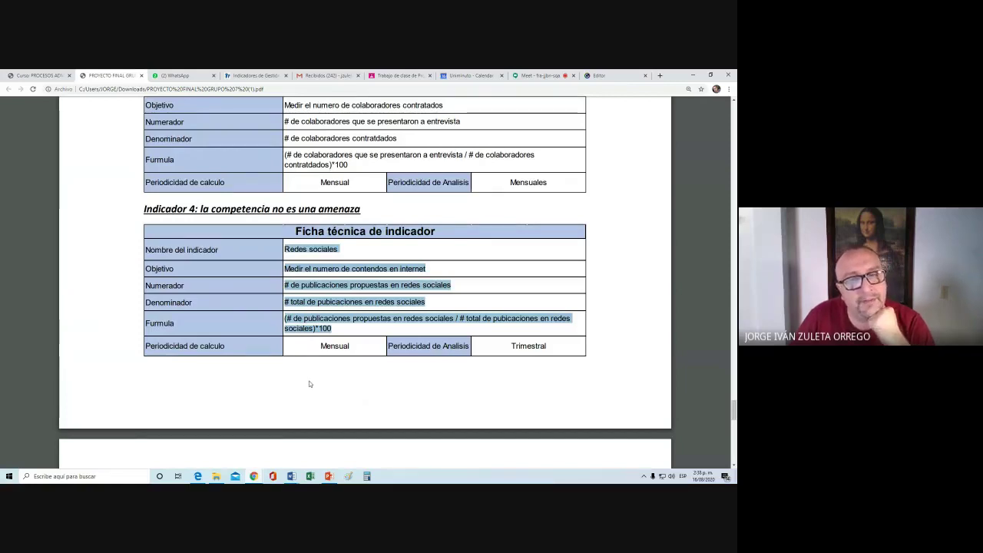
pyautogui.click(350, 251)
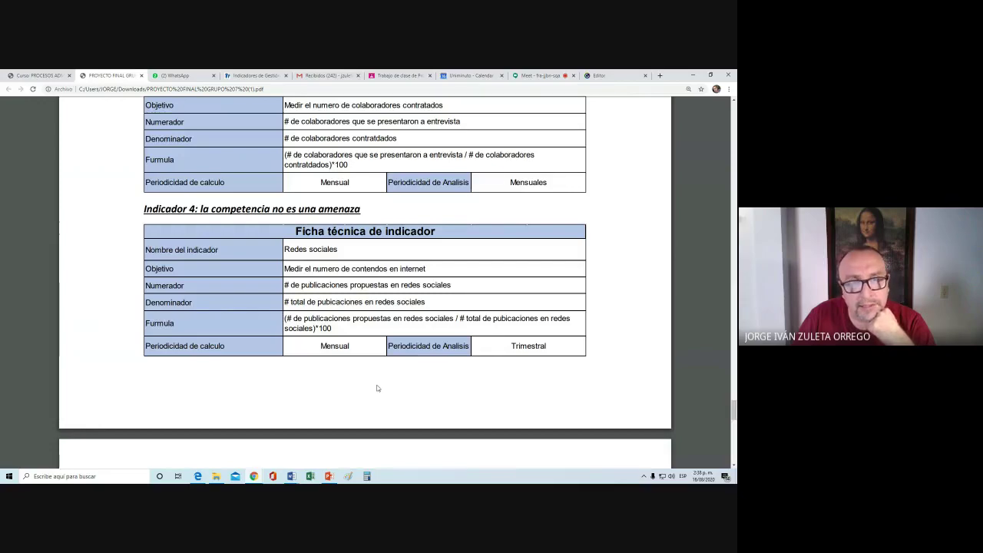
pyautogui.scroll(15, 377, 388)
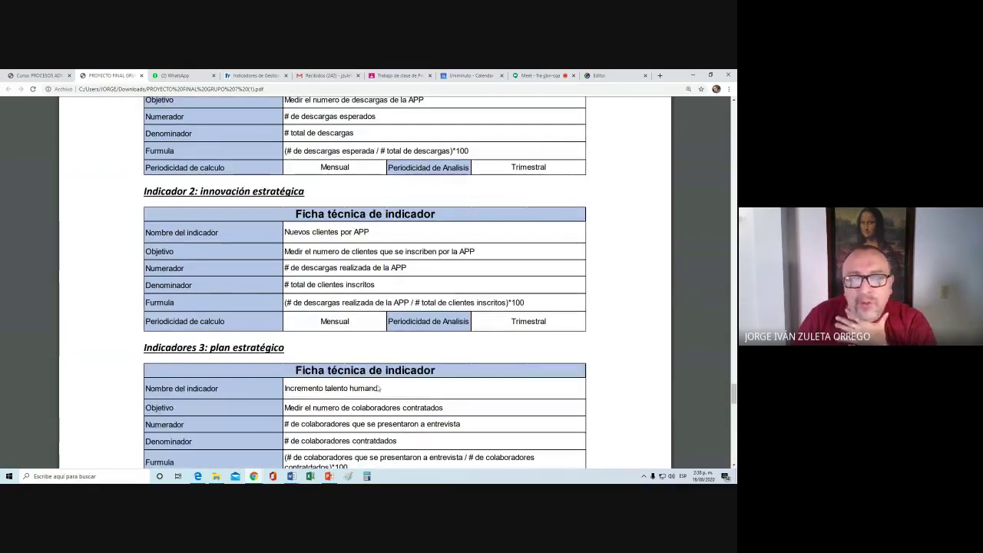
pyautogui.scroll(5, 363, 369)
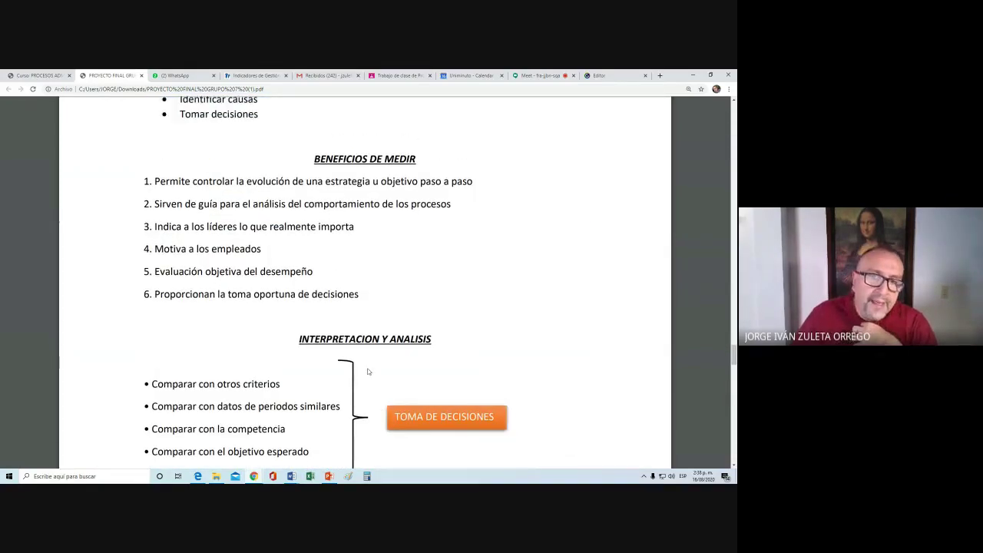
# Return to strategy 7, "Fortalecimiento del talento humano", and highlight its hiring plan and its "y así aumentar las ventas" goal
pyautogui.scroll(20, 367, 371)
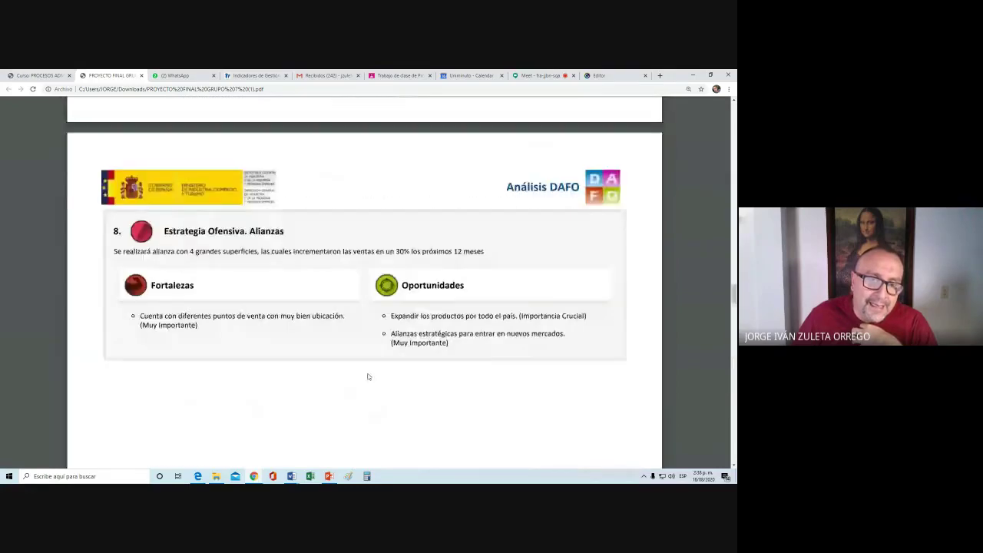
pyautogui.scroll(-3, 367, 376)
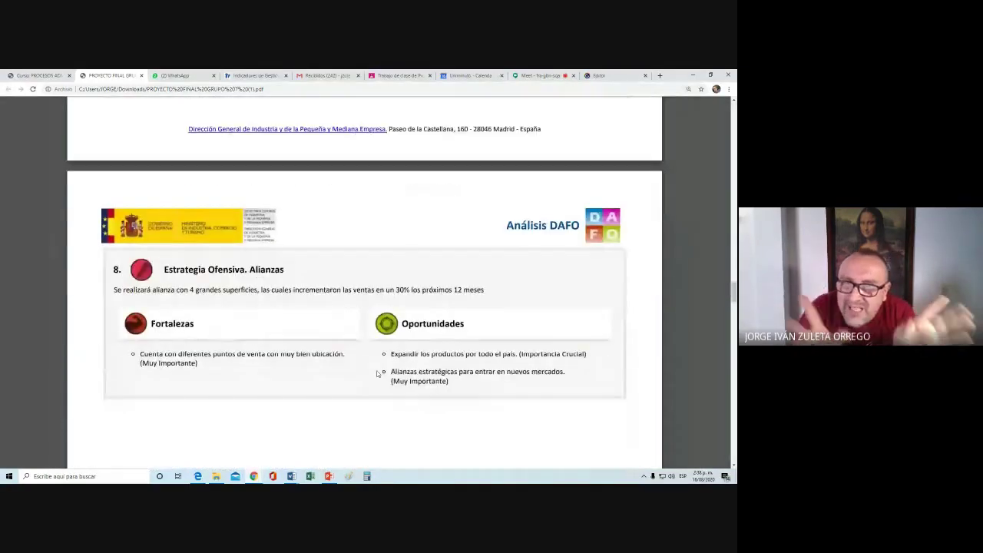
pyautogui.scroll(5, 377, 374)
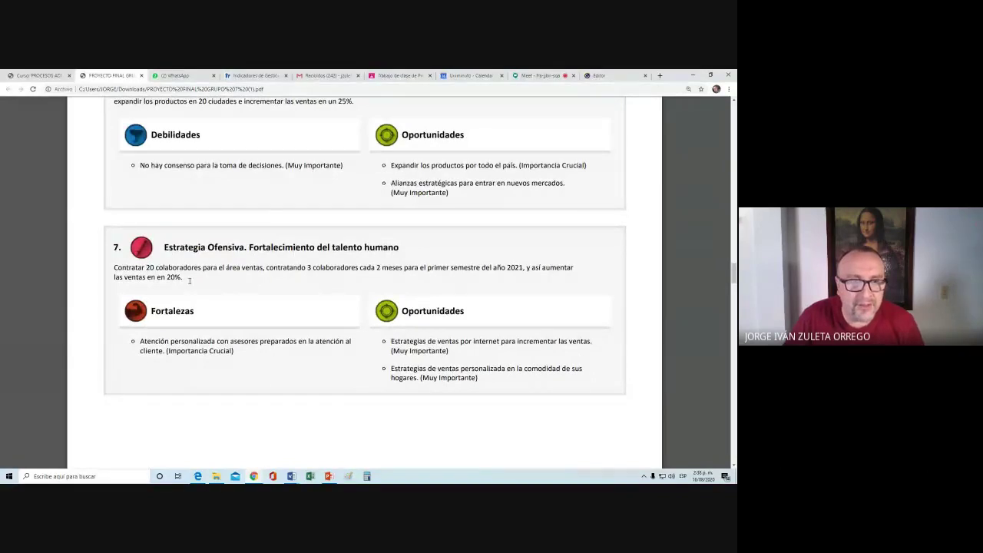
pyautogui.moveTo(114, 267); pyautogui.dragTo(528, 269)
pyautogui.click(531, 285)
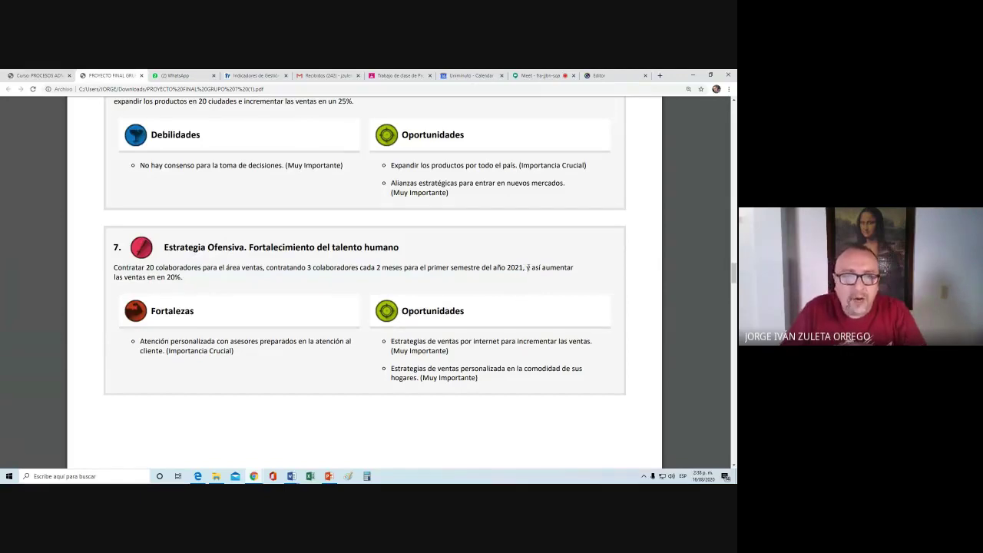
pyautogui.moveTo(528, 267); pyautogui.dragTo(187, 284)
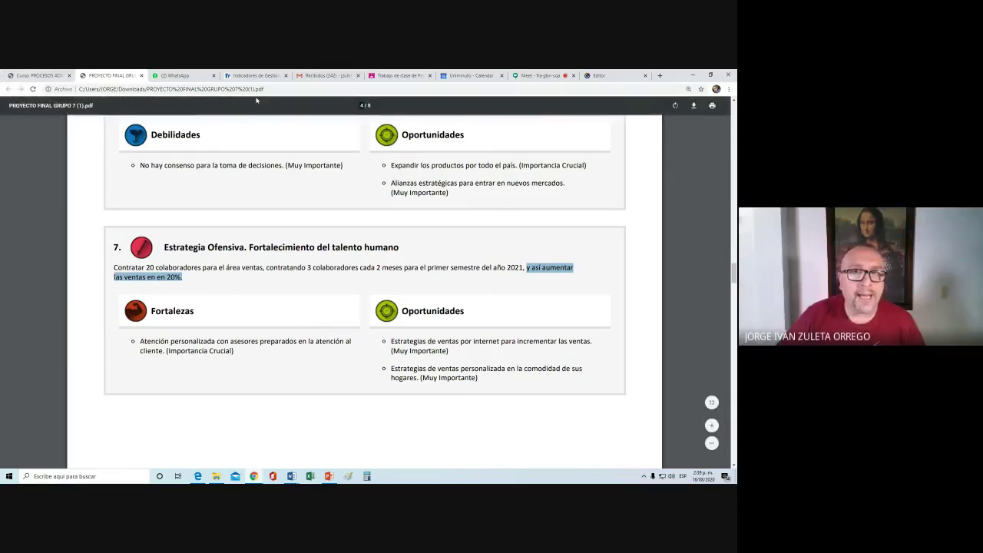
# Close the Group 7 project PDF and return to the submissions list of ACTIVIDAD 8 - EVALUATIVA
pyautogui.hotkey('ctrl', 'shift', 'Tab')
pyautogui.click(141, 76)
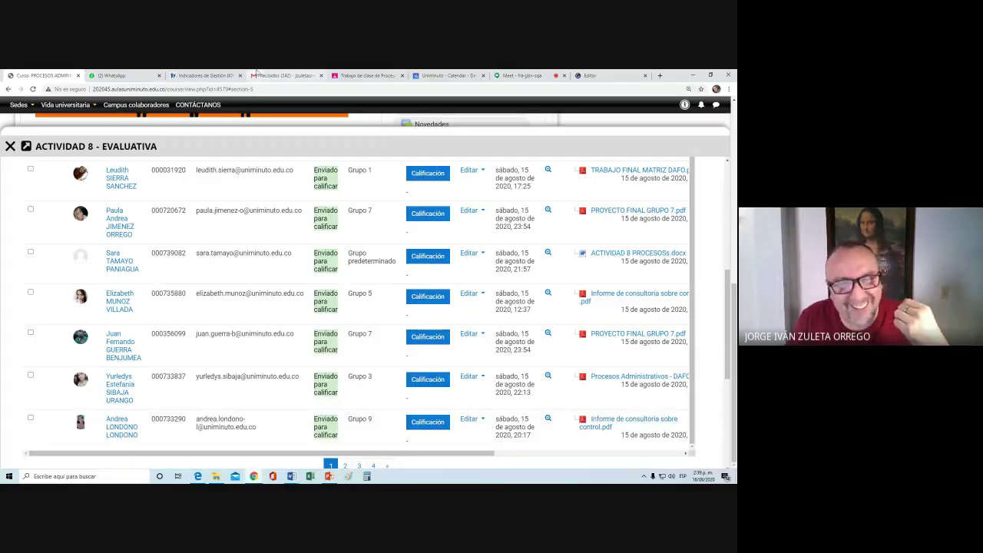
pyautogui.scroll(-3, 280, 201)
pyautogui.scroll(3, 269, 346)
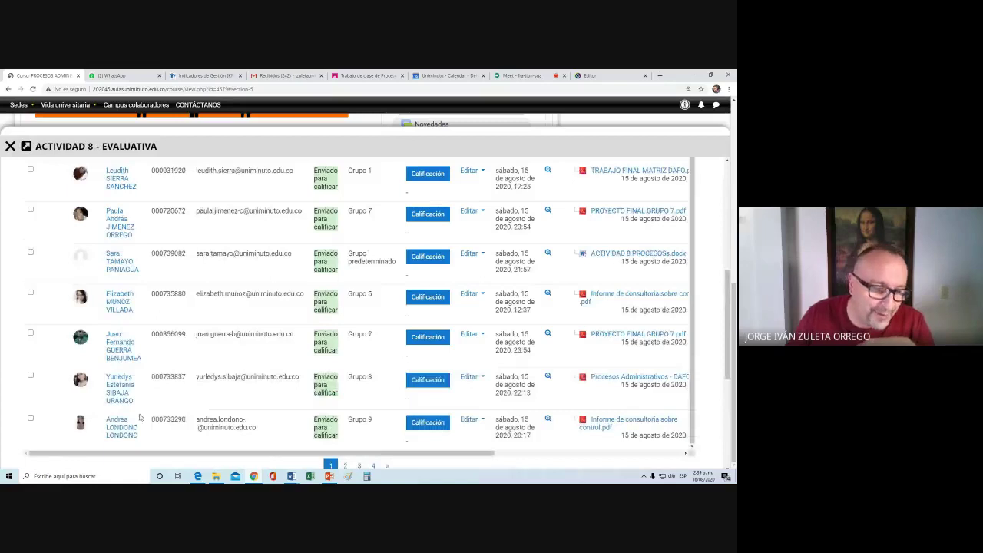
# Download and open Group 9's submission, "Informe de consultoria sobre control.pdf"
pyautogui.click(604, 423)
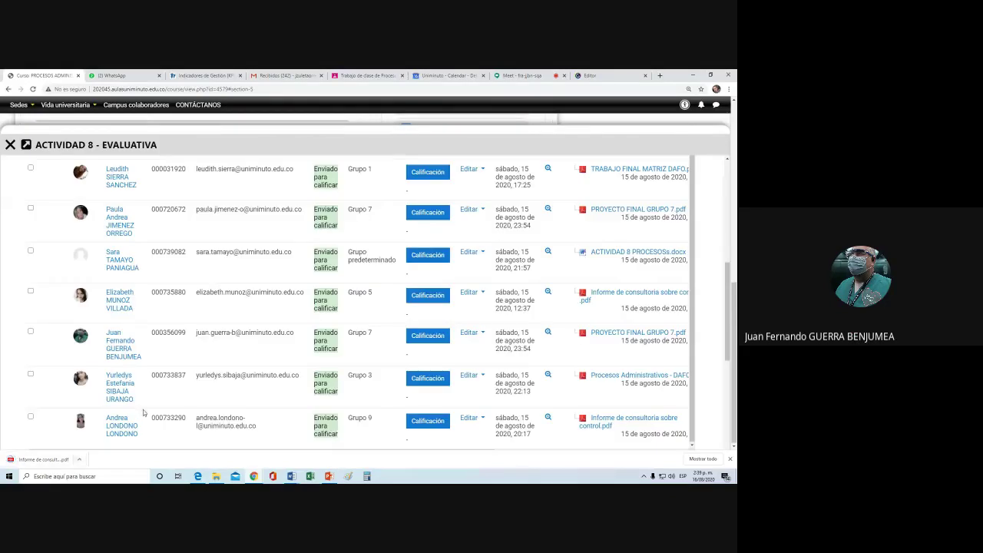
pyautogui.scroll(-3, 153, 415)
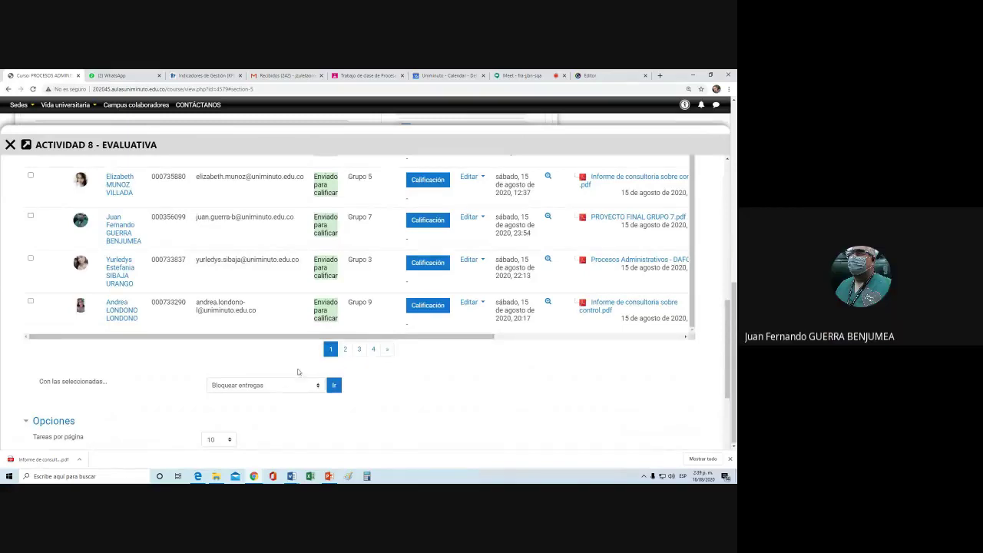
pyautogui.click(77, 462)
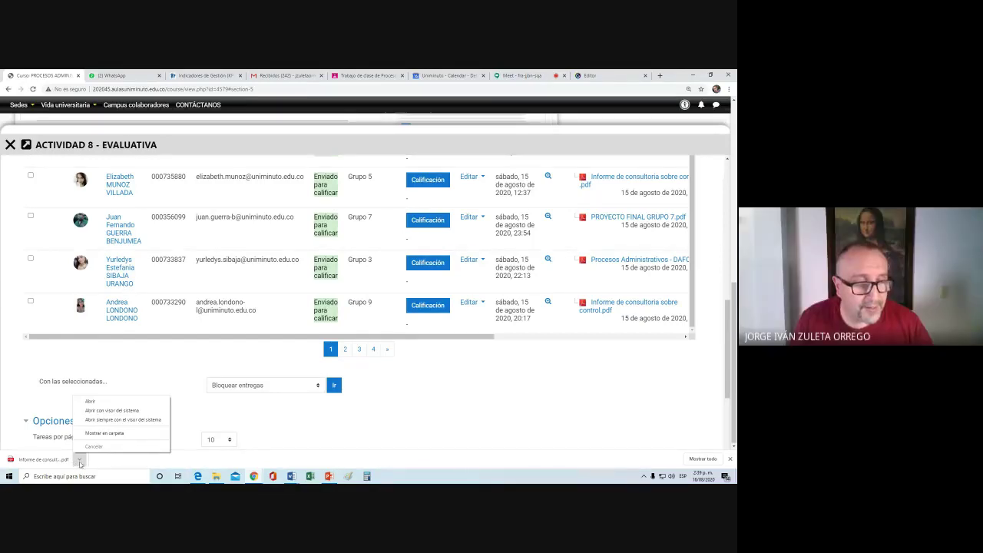
pyautogui.click(95, 401)
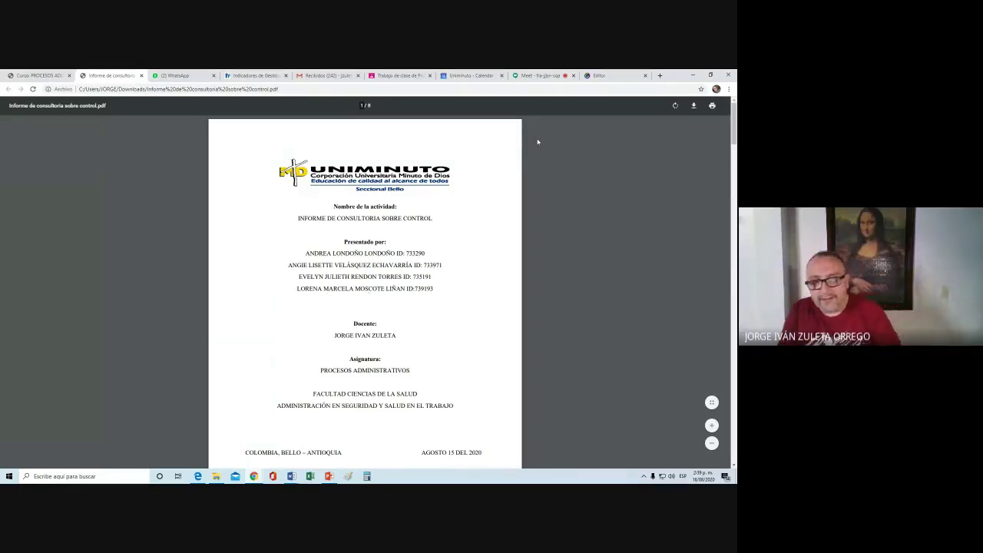
# Examine the Matriz de Factores in the consultancy report and highlight the first entry under Fortalezas
pyautogui.scroll(-3, 431, 346)
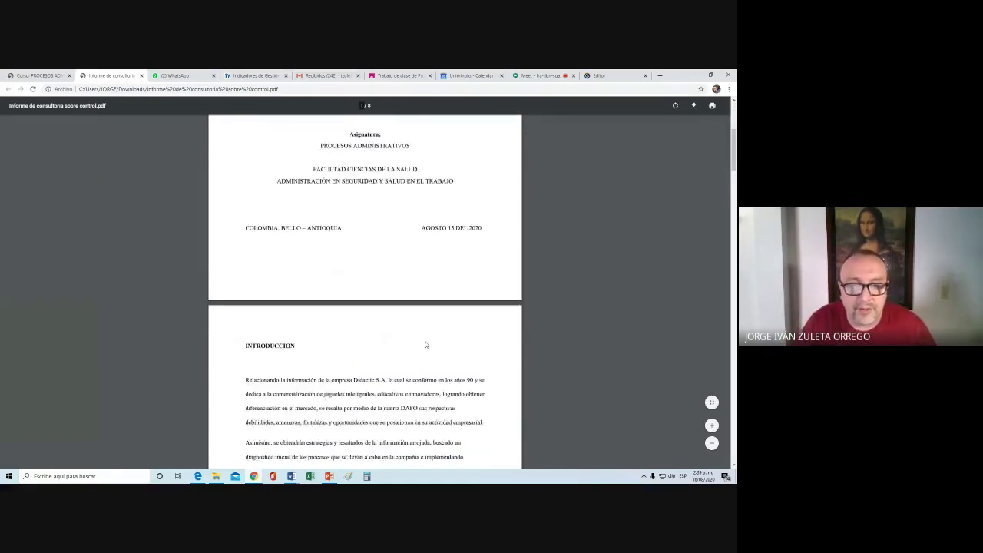
pyautogui.scroll(-7, 426, 345)
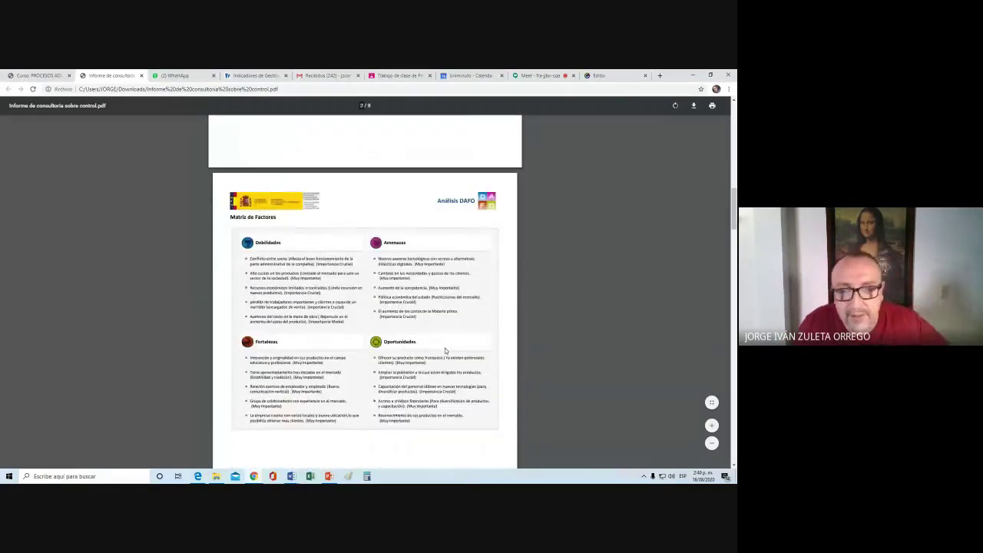
pyautogui.keyDown('ctrl'); pyautogui.scroll(2, 447, 351); pyautogui.keyUp('ctrl')
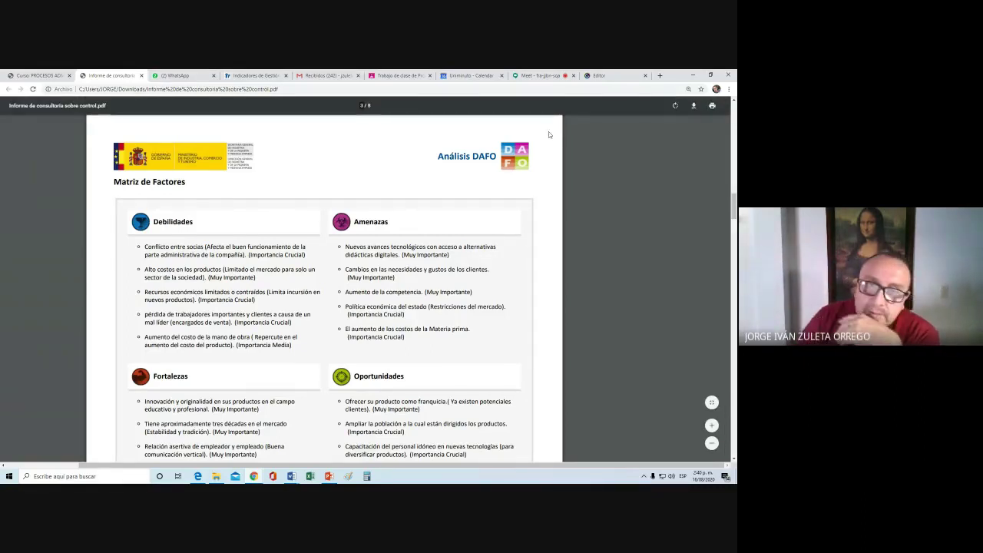
pyautogui.scroll(-1, 221, 272)
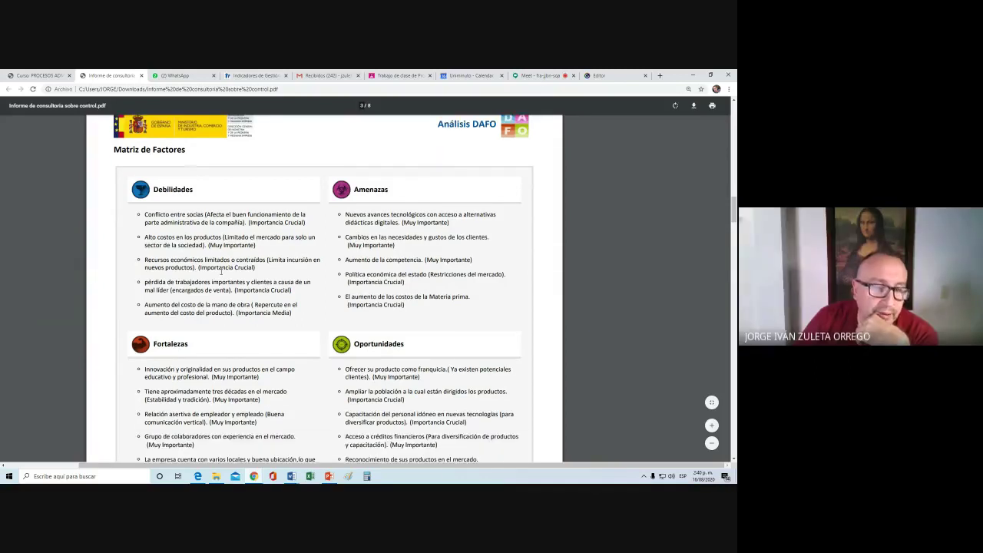
pyautogui.scroll(-1, 222, 272)
pyautogui.moveTo(266, 295); pyautogui.dragTo(140, 288)
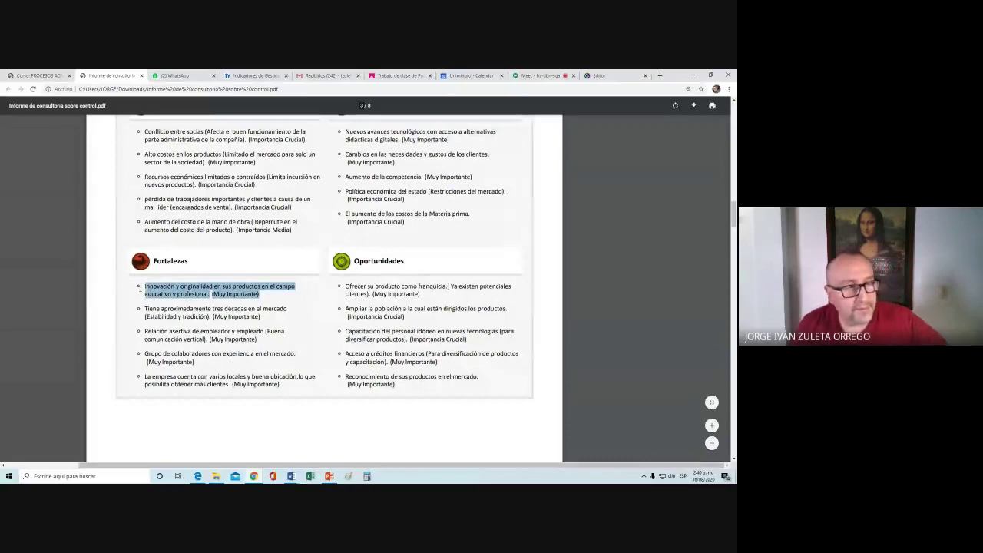
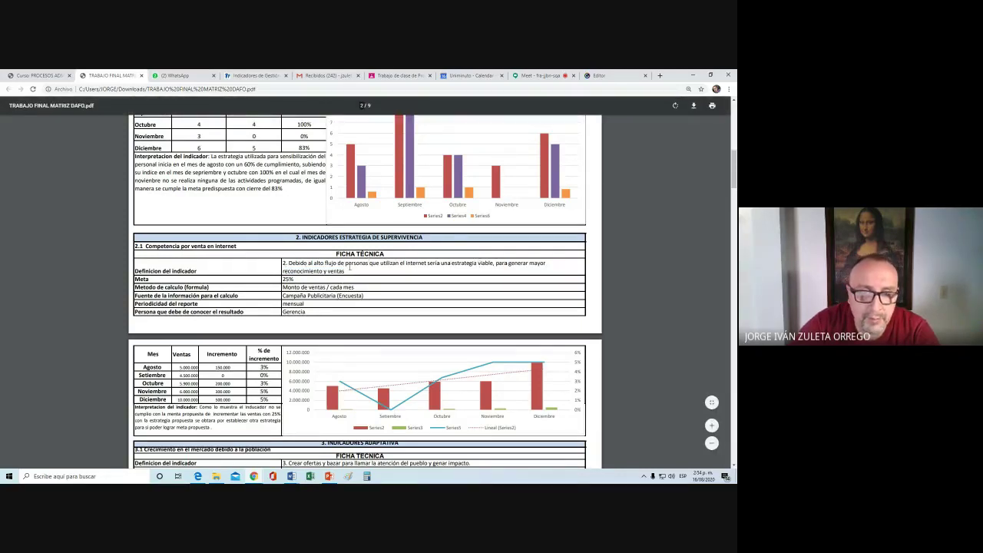
# Highlight the definition and goal of indicator 2.1 in the "TRABAJO FINAL MATRIZ DAFO.pdf" data sheet
pyautogui.moveTo(289, 264); pyautogui.dragTo(347, 264)
pyautogui.moveTo(284, 263); pyautogui.dragTo(297, 280)
pyautogui.click(173, 283)
pyautogui.click(300, 280)
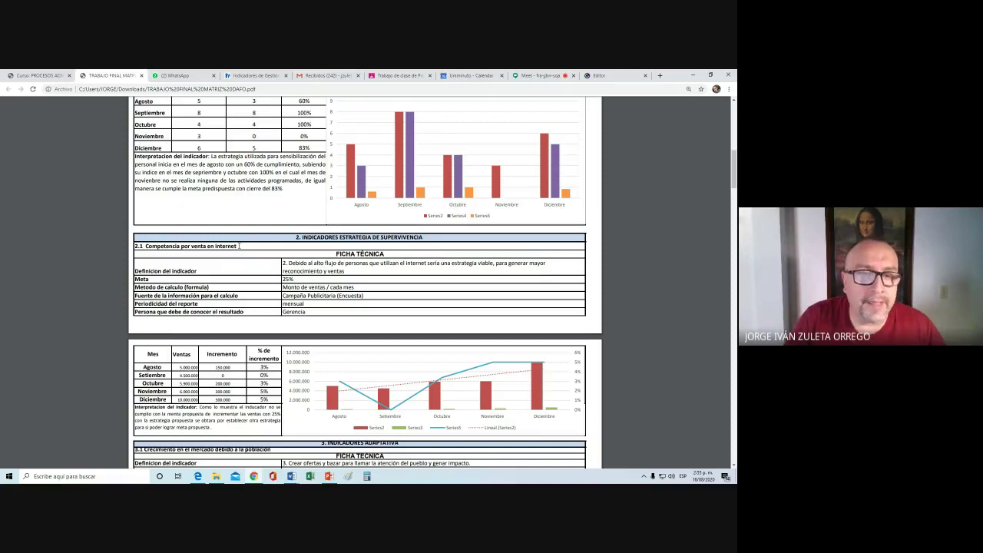
# Highlight the heading "2.1 Competencia por venta en internet" and go back to the data sheet of indicator 1.1
pyautogui.moveTo(239, 246); pyautogui.dragTo(140, 246)
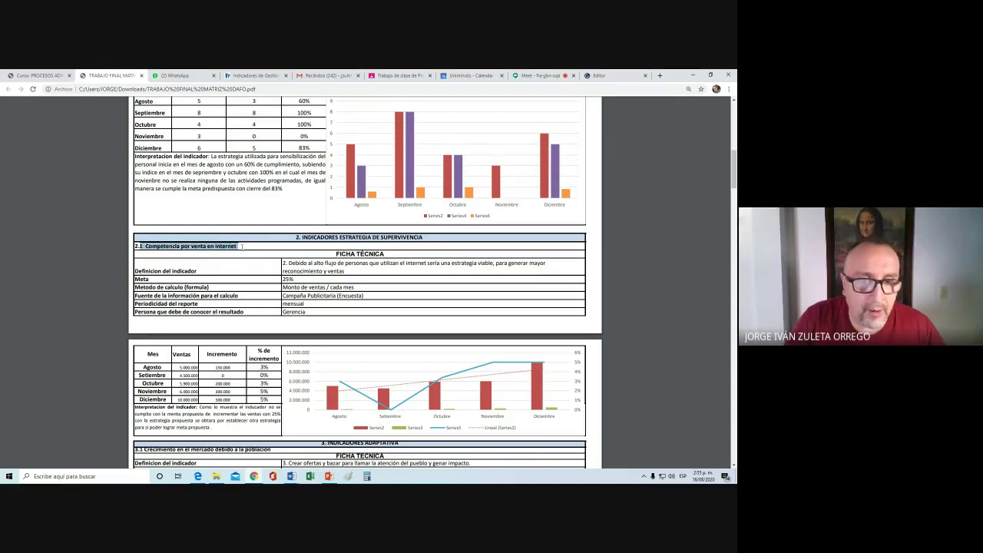
pyautogui.click(242, 246)
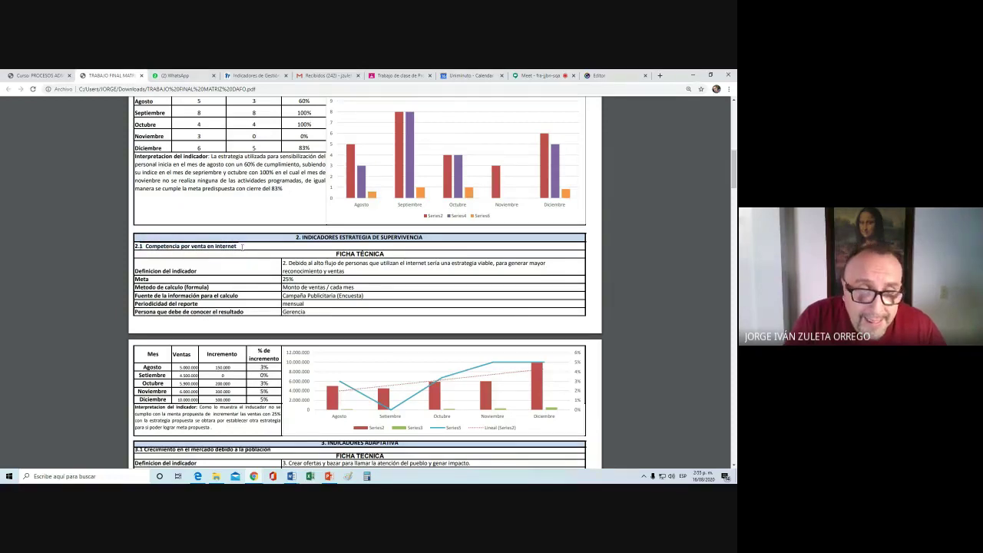
pyautogui.tripleClick(242, 246)
pyautogui.scroll(2, 242, 246)
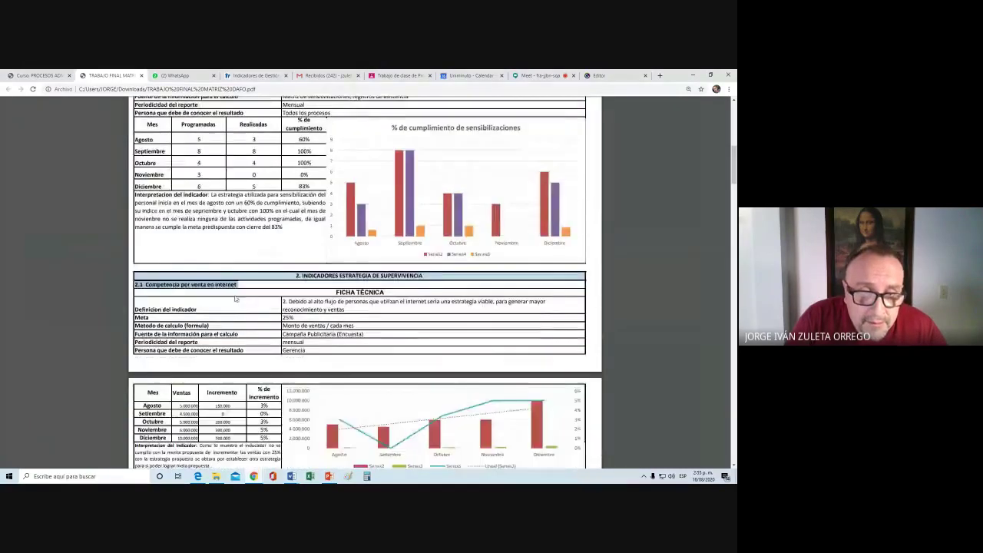
pyautogui.moveTo(239, 286); pyautogui.dragTo(217, 286)
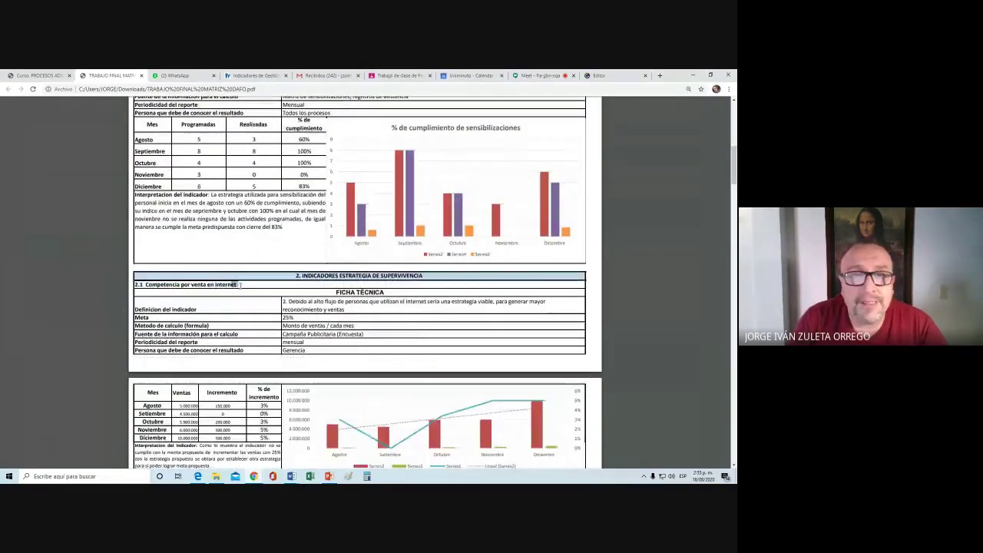
pyautogui.scroll(1, 239, 290)
pyautogui.scroll(1, 239, 289)
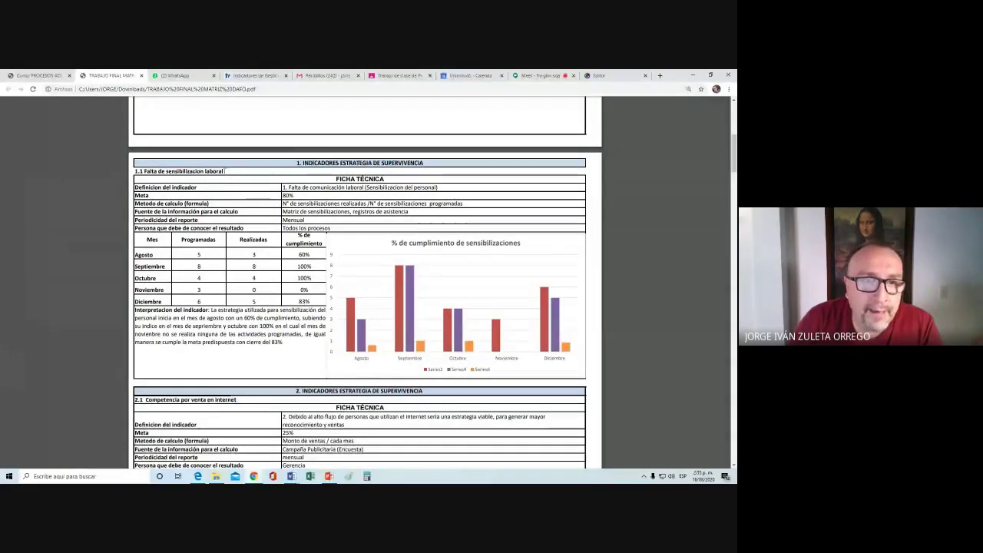
# Highlight the heading "1.1 Falta de sensibilizacion laboral" and the definition of that indicator in its data sheet
pyautogui.moveTo(231, 174); pyautogui.dragTo(134, 172)
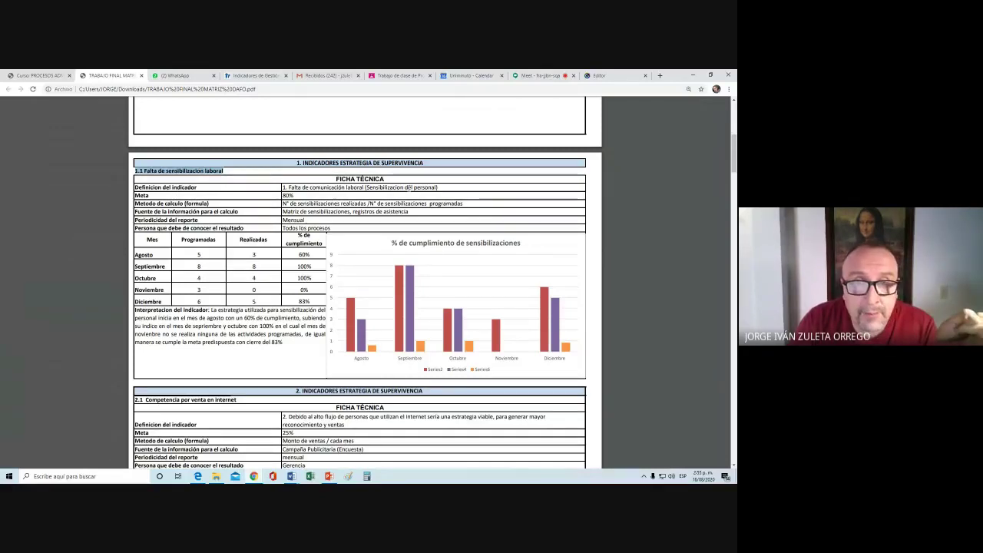
pyautogui.click(461, 189)
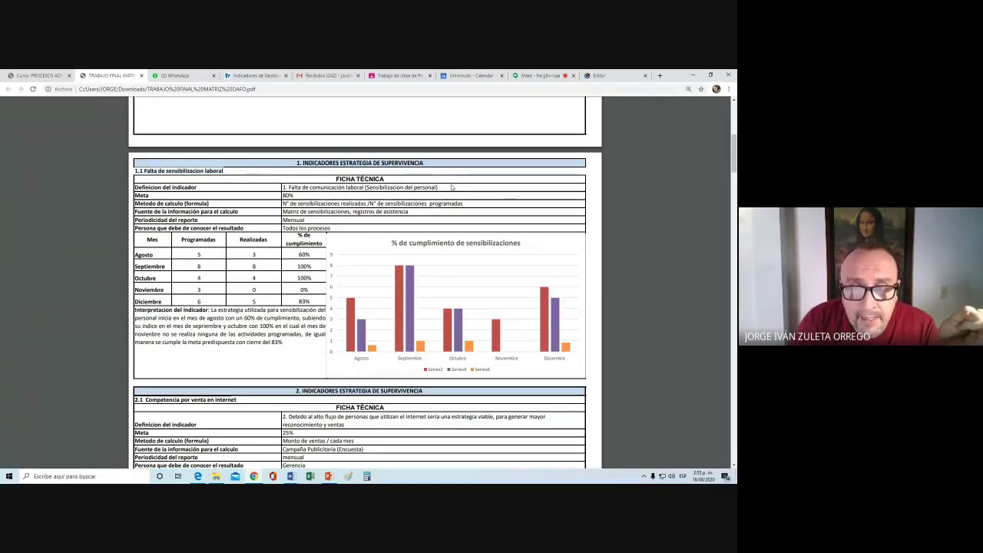
pyautogui.moveTo(444, 187); pyautogui.dragTo(295, 189)
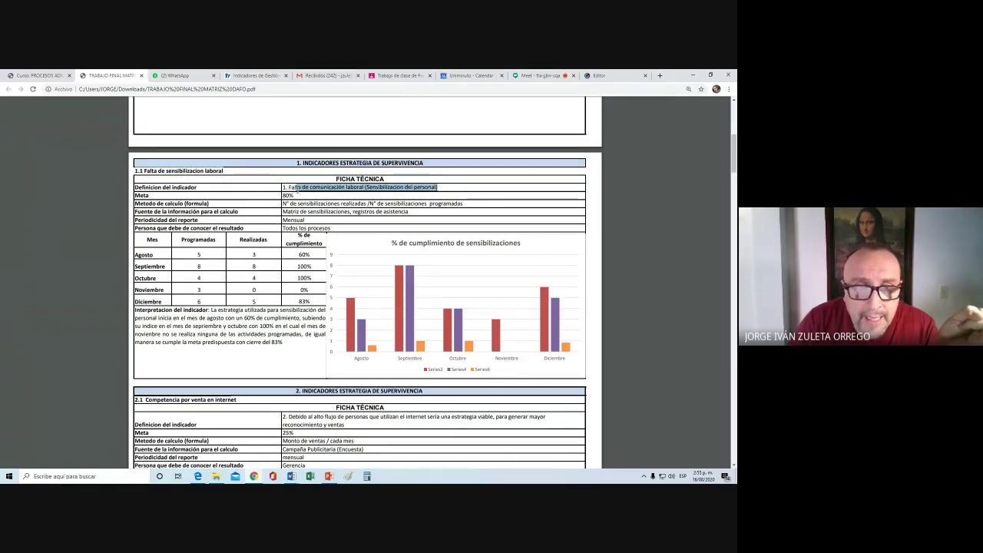
# Highlight the reporting periodicity and the calculation formula in the data sheet of indicator 1.1
pyautogui.doubleClick(292, 220)
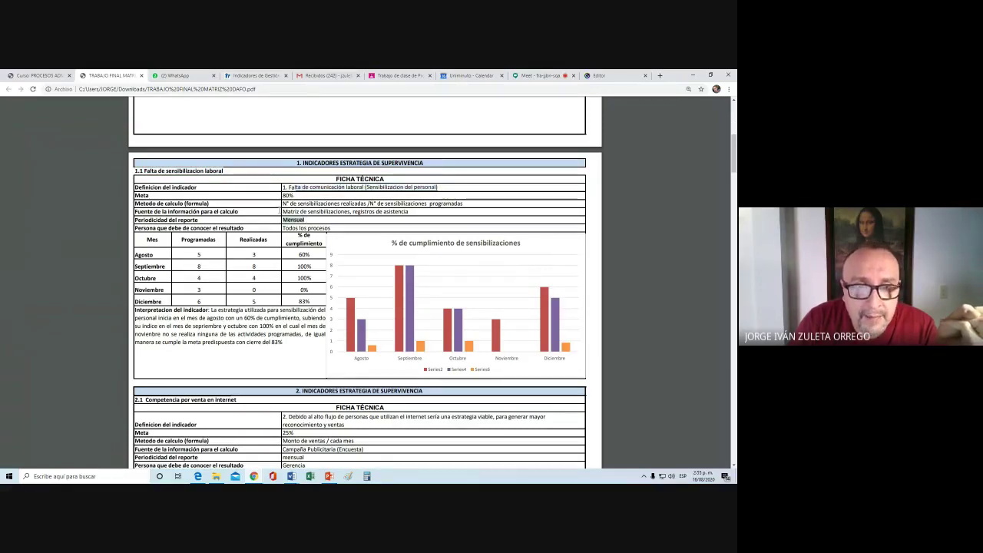
pyautogui.click(297, 195)
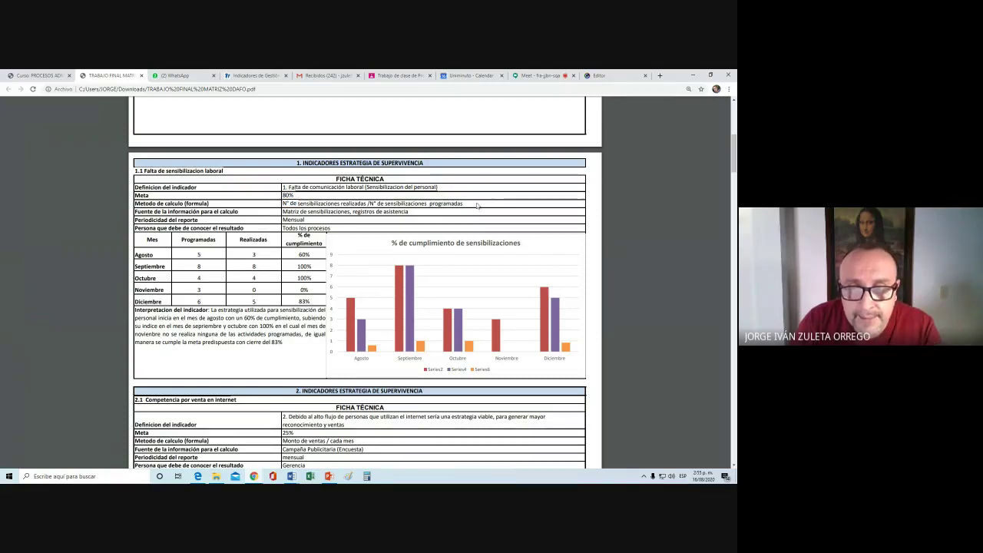
pyautogui.moveTo(463, 202); pyautogui.dragTo(283, 203)
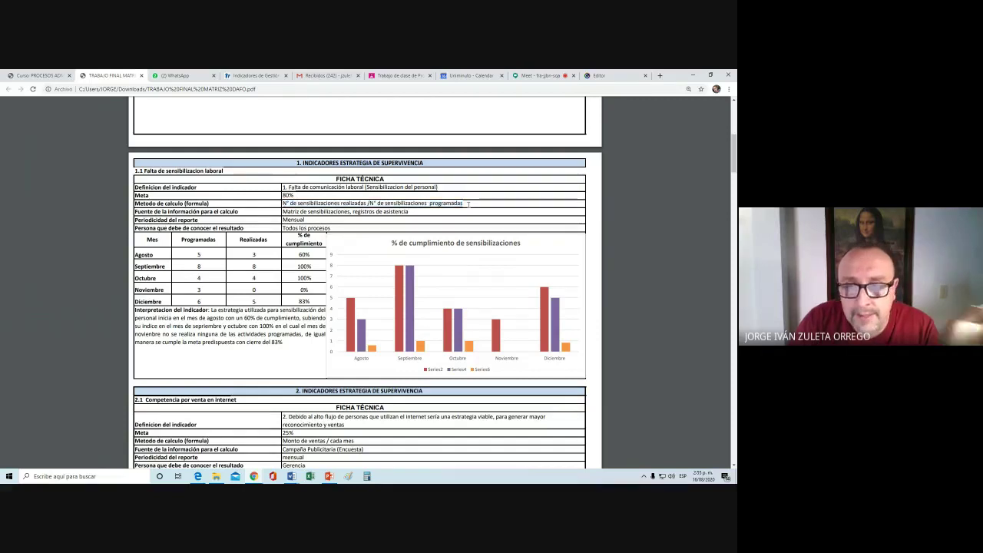
pyautogui.moveTo(463, 203); pyautogui.dragTo(284, 203)
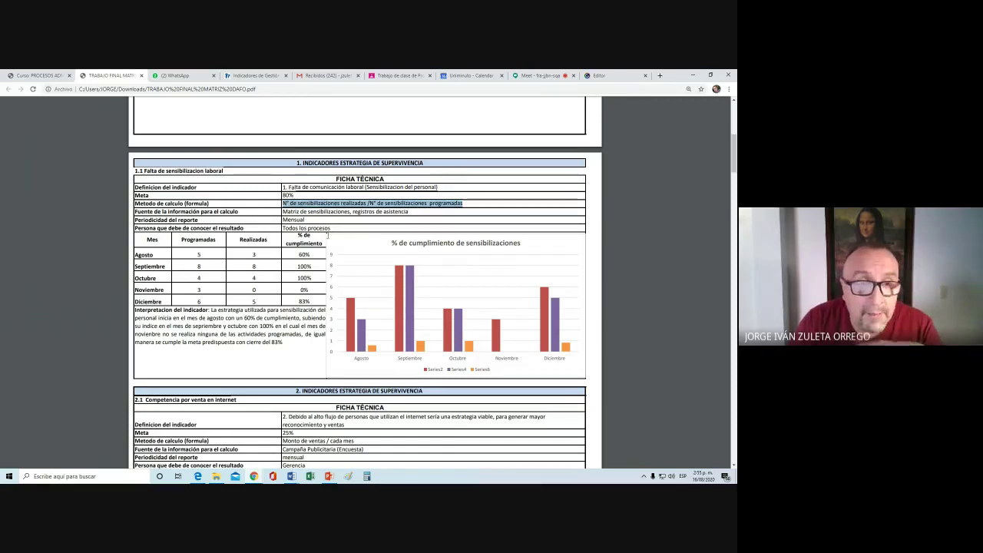
# Find the Resultados page and highlight the description of strategy 1, "Falta de Comunicación laboral"
pyautogui.scroll(-1, 326, 241)
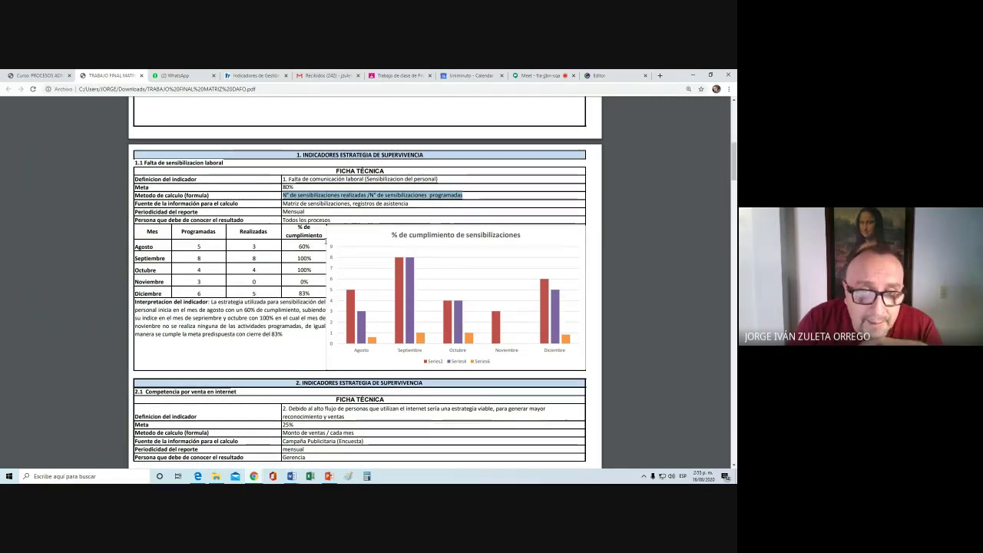
pyautogui.scroll(-20, 325, 241)
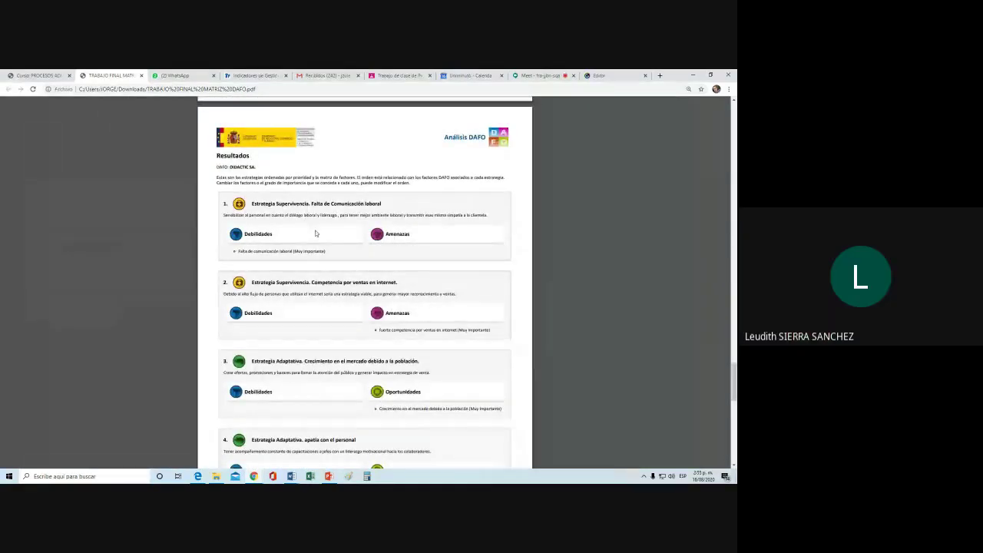
pyautogui.scroll(3, 318, 230)
pyautogui.scroll(-1, 316, 233)
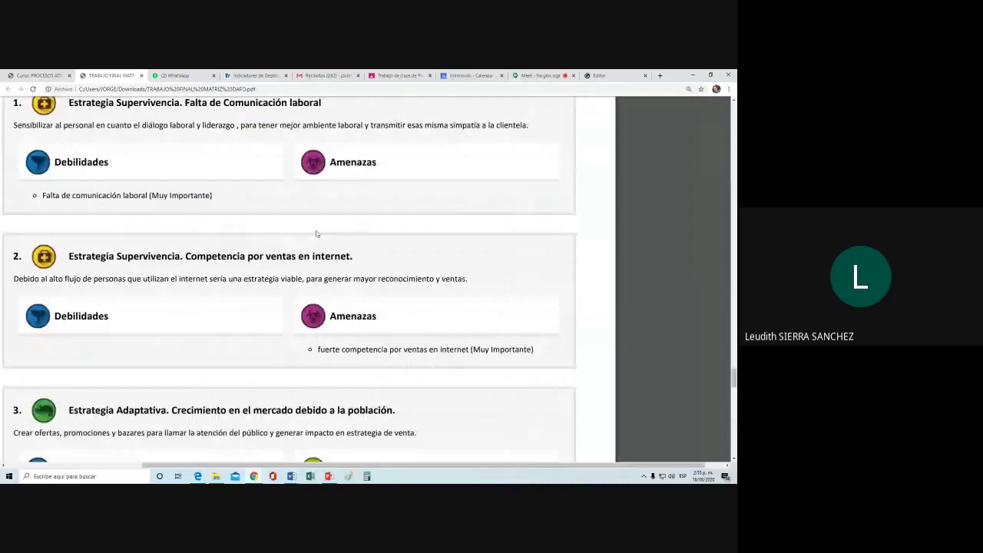
pyautogui.scroll(-2, 316, 233)
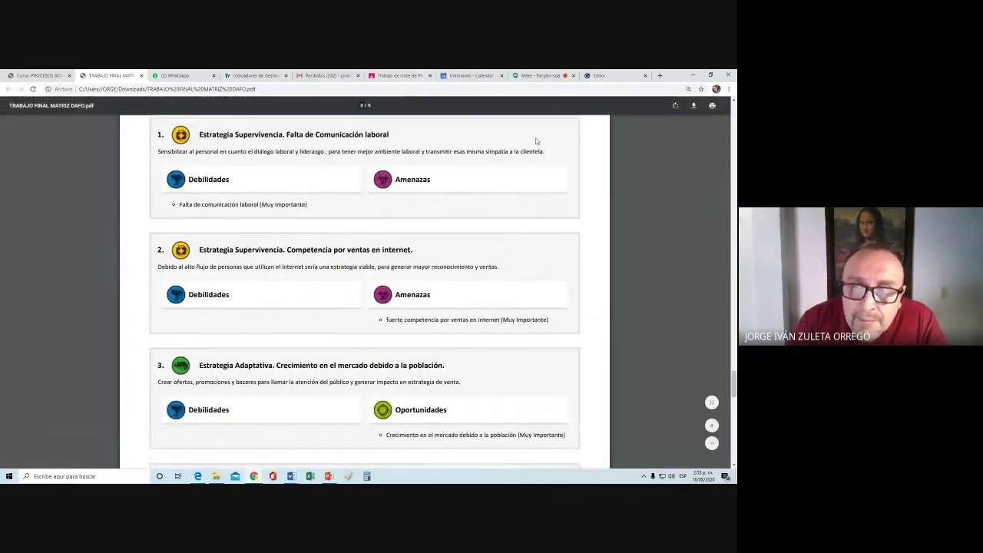
pyautogui.moveTo(544, 151); pyautogui.dragTo(156, 152)
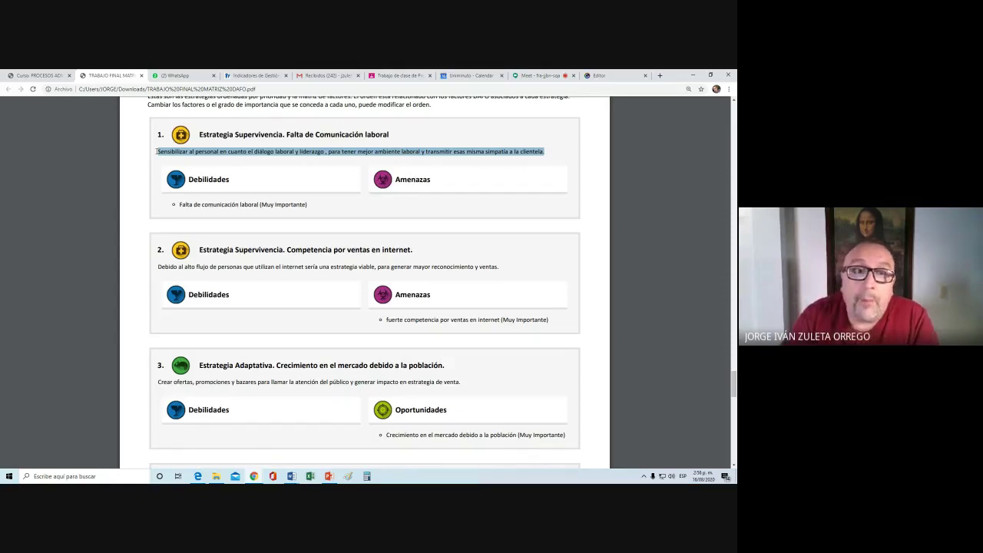
# Return past the Matriz de Factores to the data sheet of indicator 1.1 and highlight its heading
pyautogui.scroll(1, 221, 179)
pyautogui.scroll(-10, 221, 178)
pyautogui.scroll(10, 257, 199)
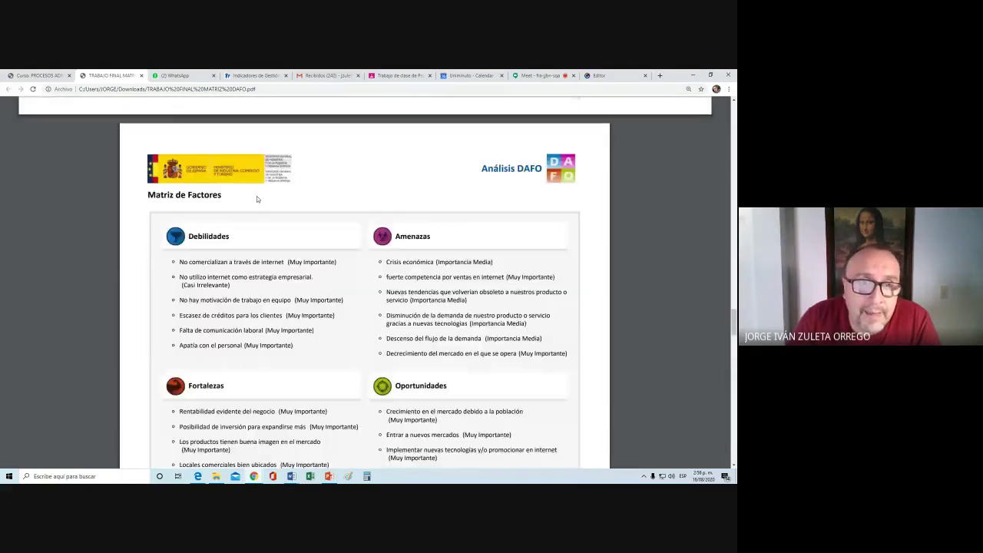
pyautogui.scroll(2, 260, 203)
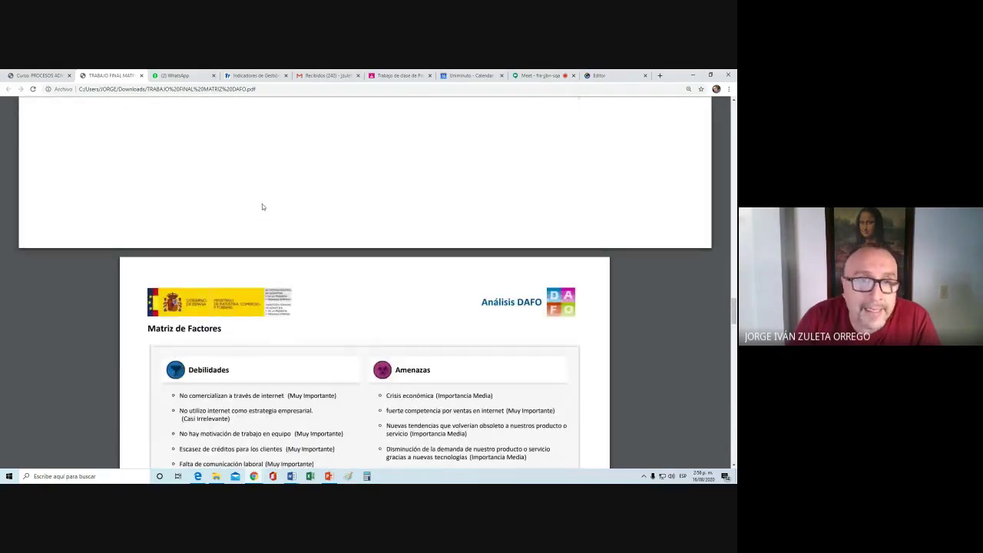
pyautogui.scroll(15, 262, 207)
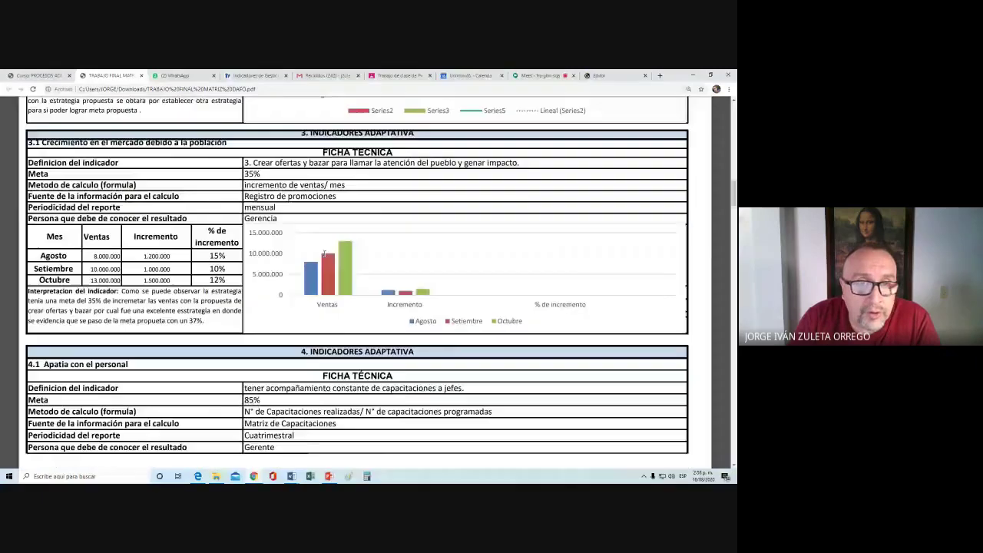
pyautogui.scroll(5, 325, 254)
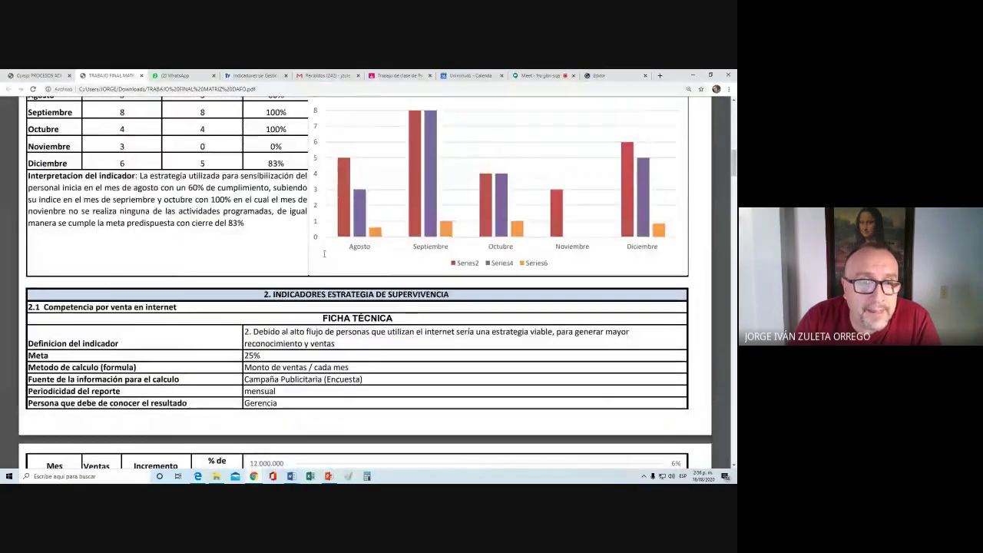
pyautogui.scroll(-1, 324, 253)
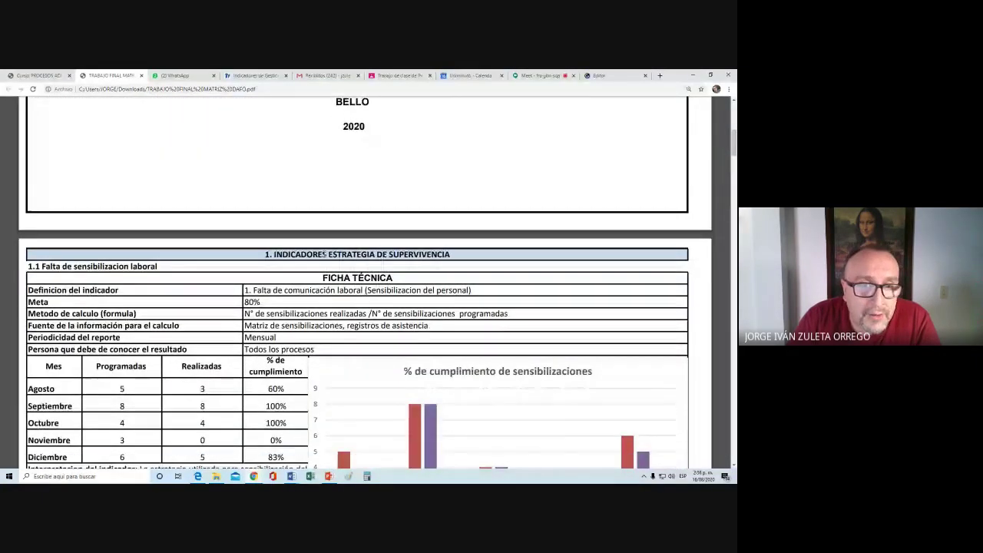
pyautogui.scroll(-1, 166, 206)
pyautogui.moveTo(253, 227); pyautogui.dragTo(32, 217)
pyautogui.click(334, 289)
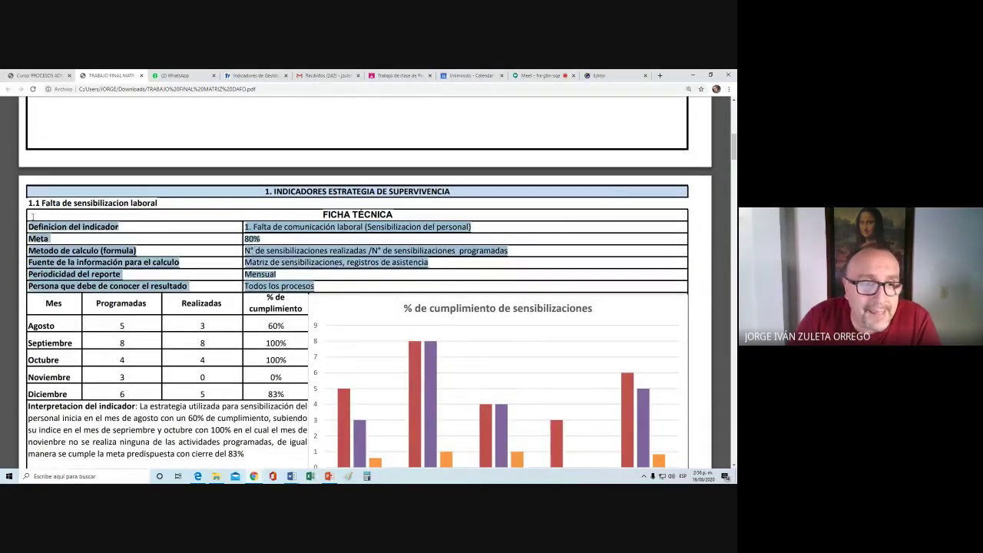
pyautogui.moveTo(158, 203); pyautogui.dragTo(48, 197)
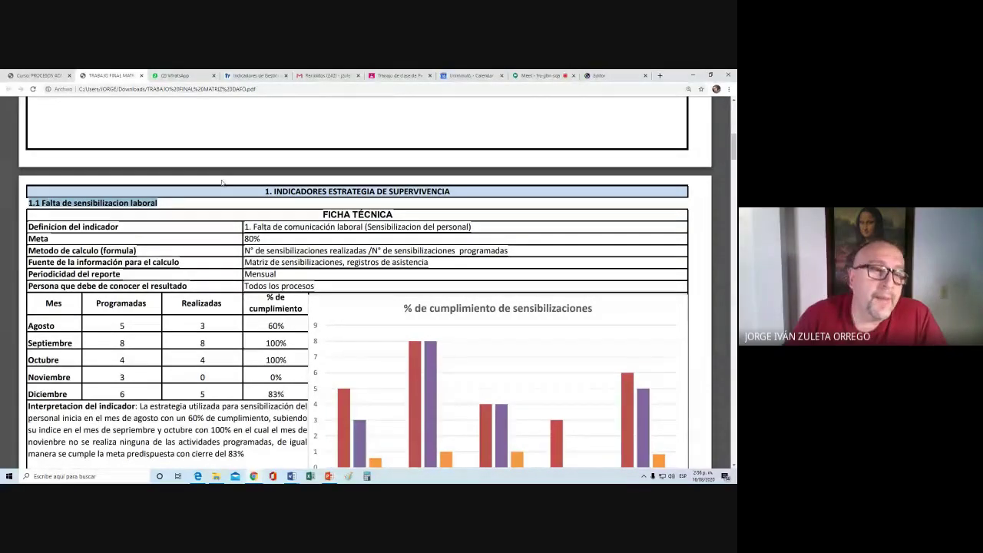
# Highlight the heading "2.1 Competencia por venta en internet" in the second survival strategy indicator
pyautogui.scroll(-3, 204, 232)
pyautogui.scroll(-3, 205, 232)
pyautogui.scroll(1, 204, 232)
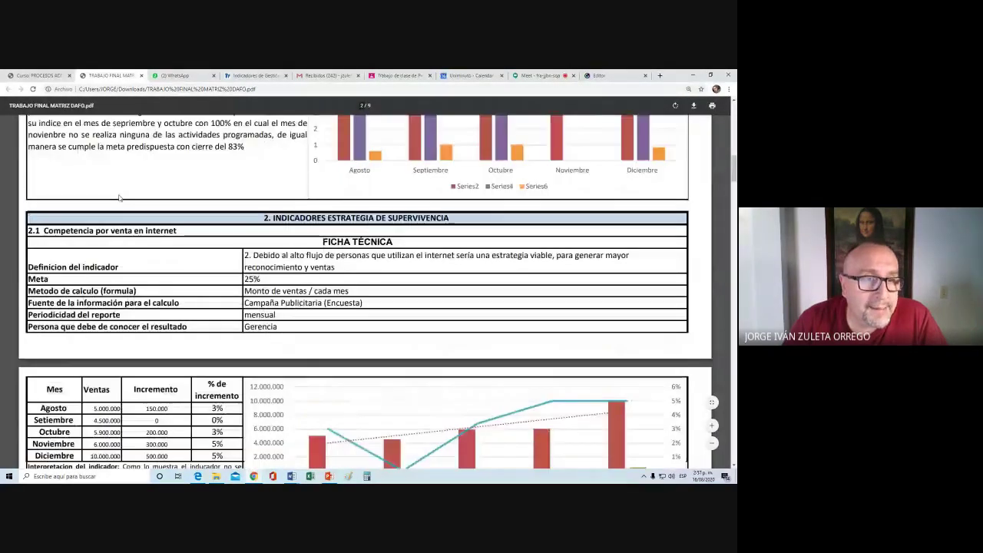
pyautogui.moveTo(204, 231); pyautogui.dragTo(45, 230)
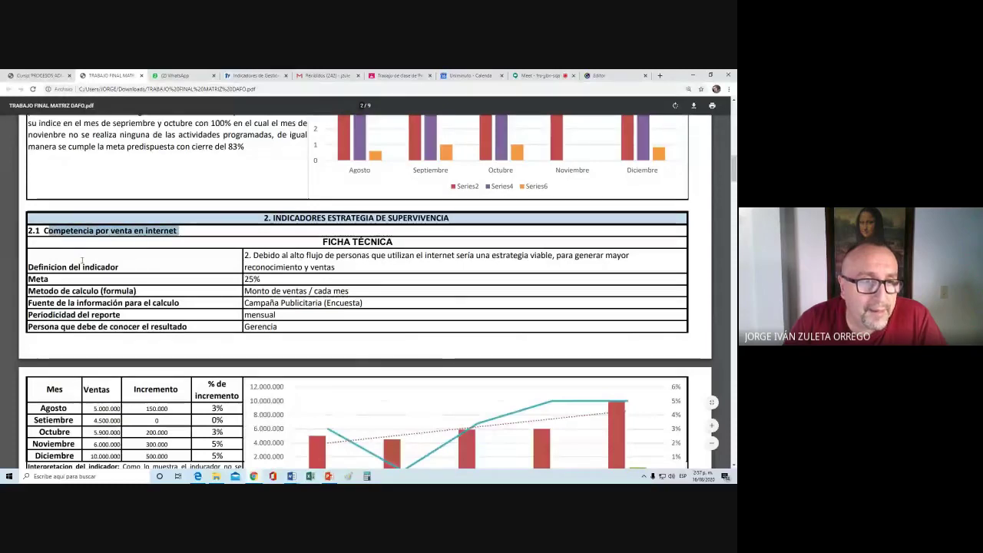
pyautogui.moveTo(180, 230); pyautogui.dragTo(2, 235)
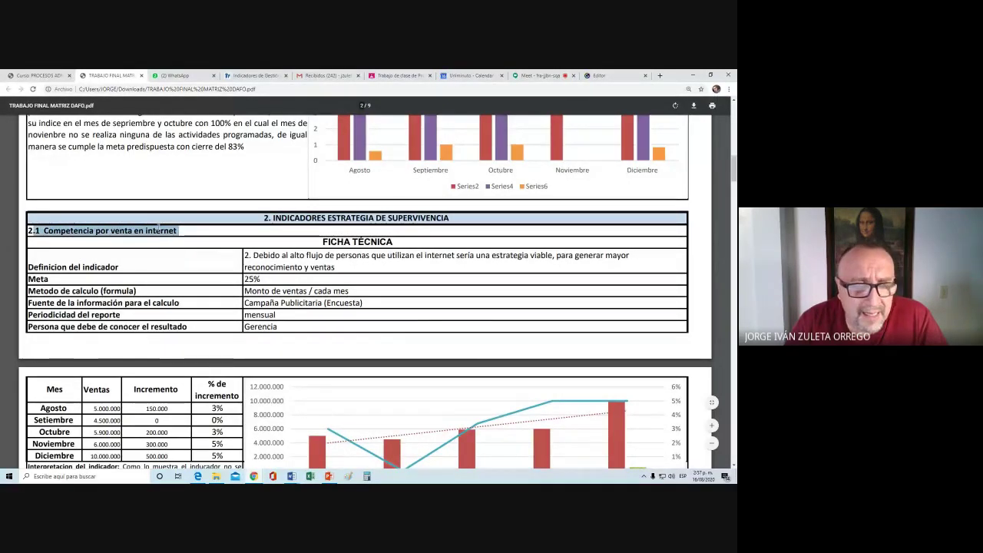
pyautogui.click(169, 228)
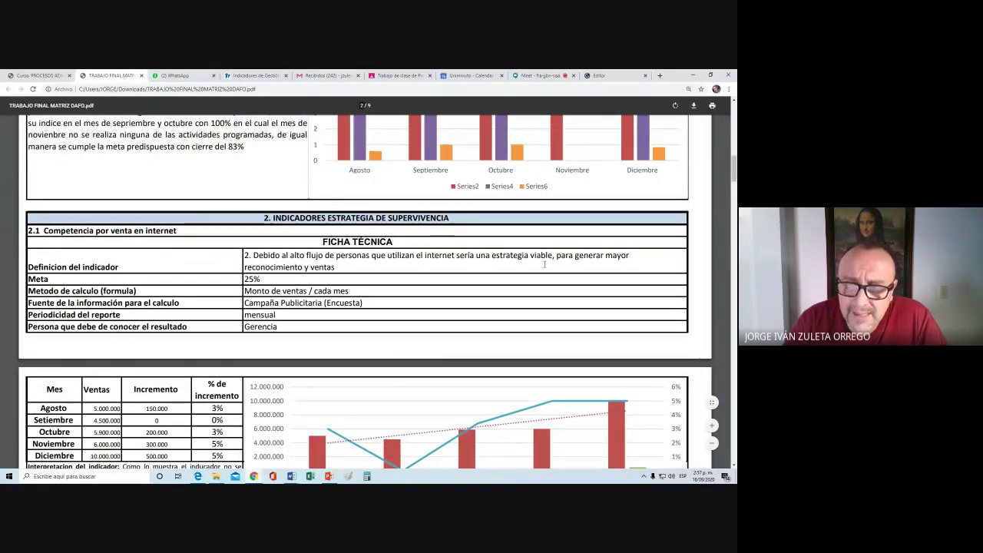
# Examine the definition of indicator 2.1 and highlight its 25% goal in the data sheet
pyautogui.moveTo(557, 256); pyautogui.dragTo(343, 274)
pyautogui.click(343, 274)
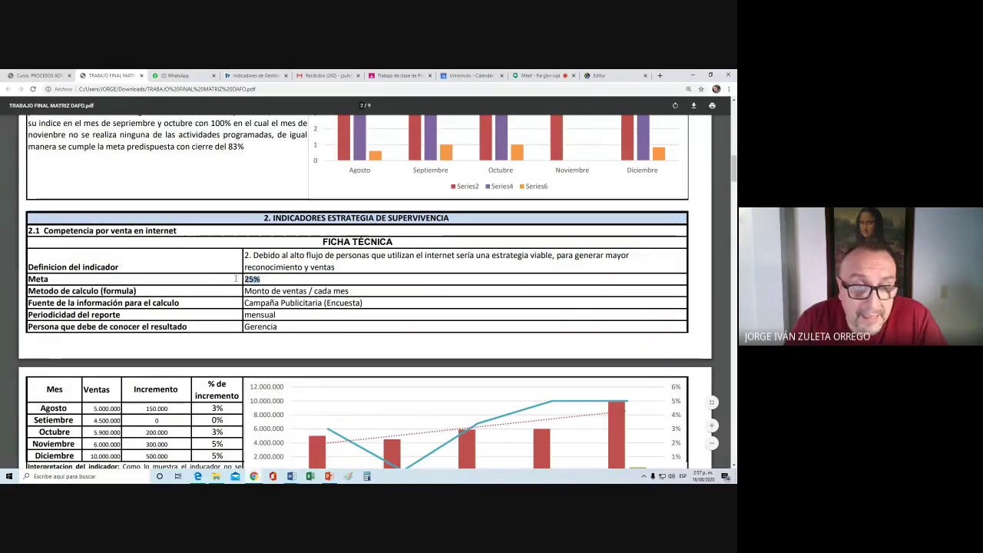
pyautogui.moveTo(262, 279); pyautogui.dragTo(233, 280)
pyautogui.click(266, 281)
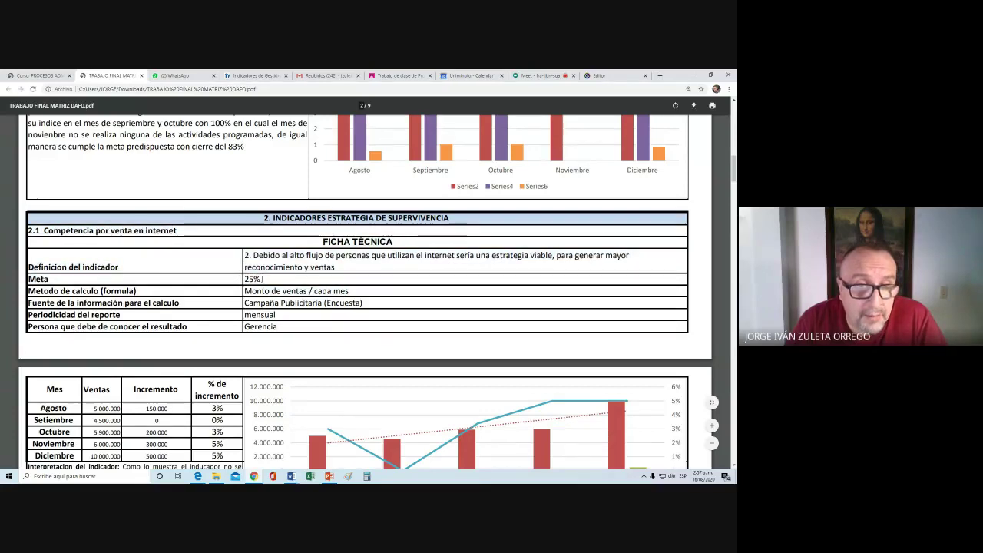
pyautogui.doubleClick(265, 278)
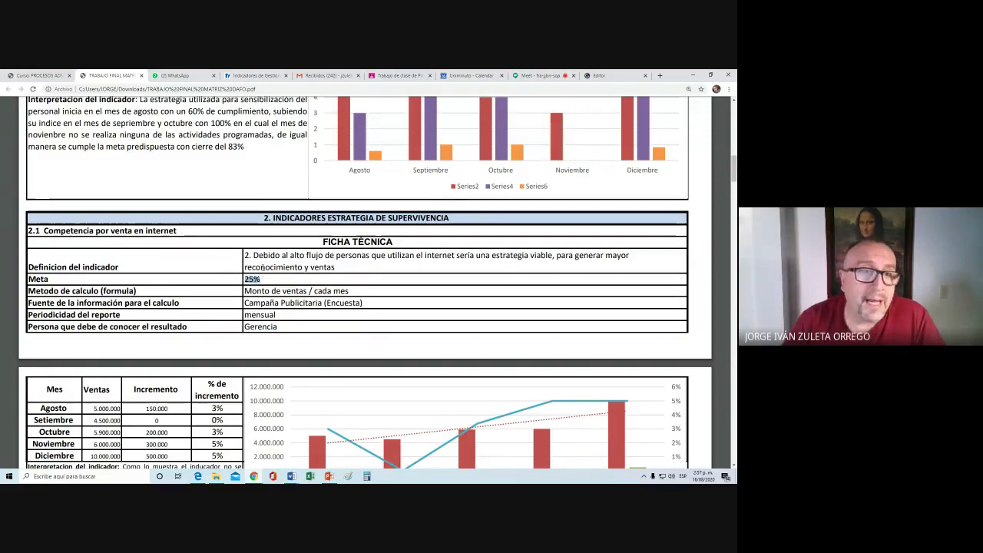
# Highlight and enlarge the description of strategy 2, "Competencia por ventas en internet", on the Resultados page
pyautogui.scroll(-10, 264, 278)
pyautogui.scroll(-15, 280, 345)
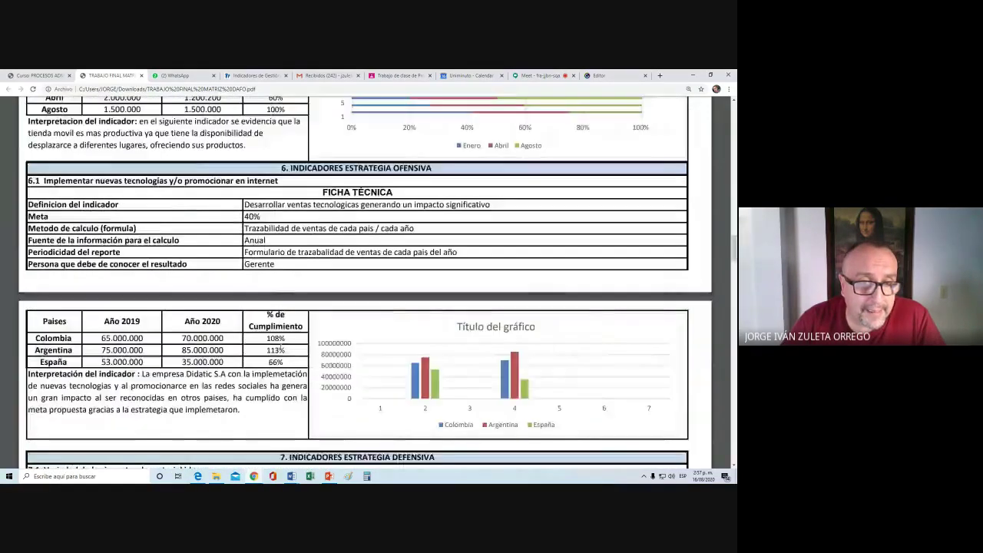
pyautogui.scroll(-7, 280, 346)
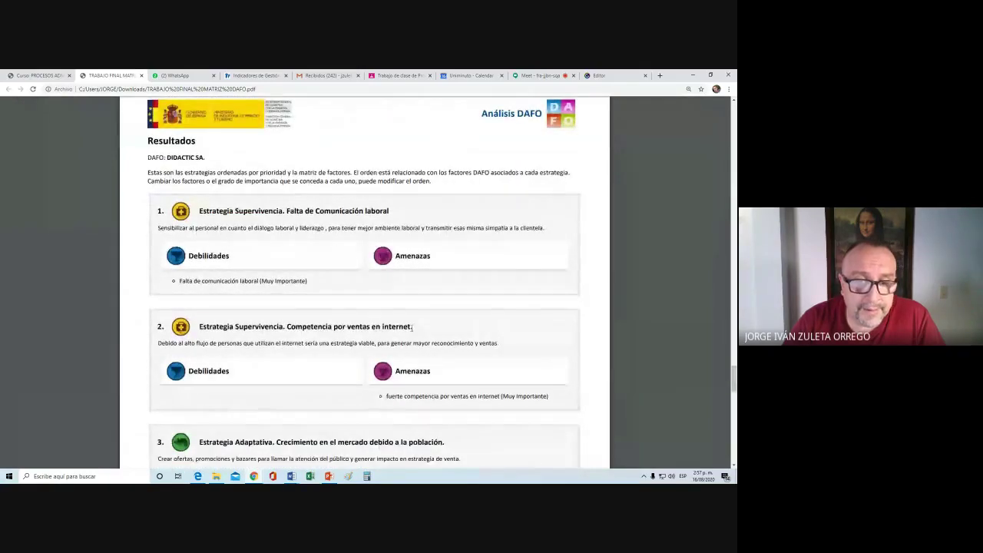
pyautogui.scroll(-1, 413, 329)
pyautogui.moveTo(159, 265); pyautogui.dragTo(545, 264)
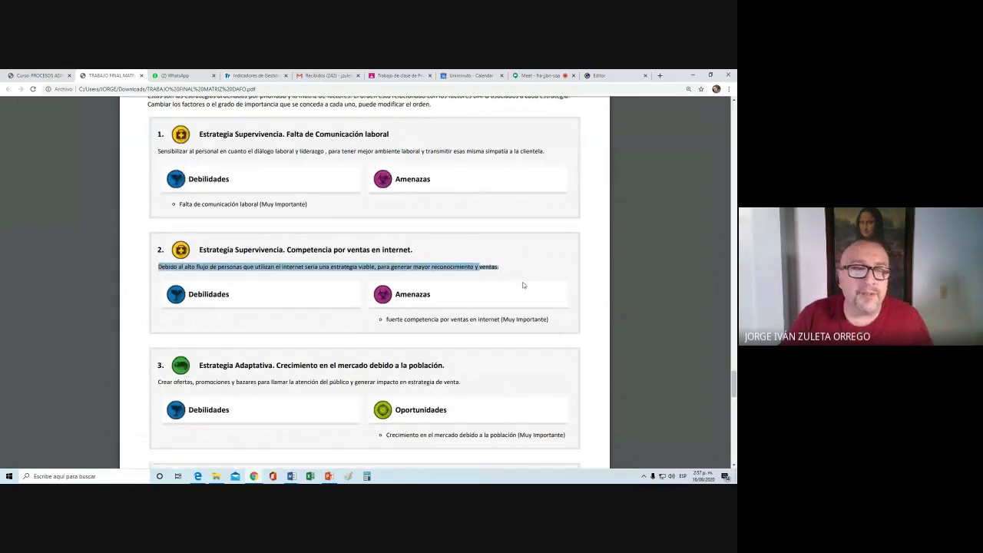
pyautogui.scroll(5, 524, 282)
pyautogui.moveTo(464, 466); pyautogui.dragTo(413, 471)
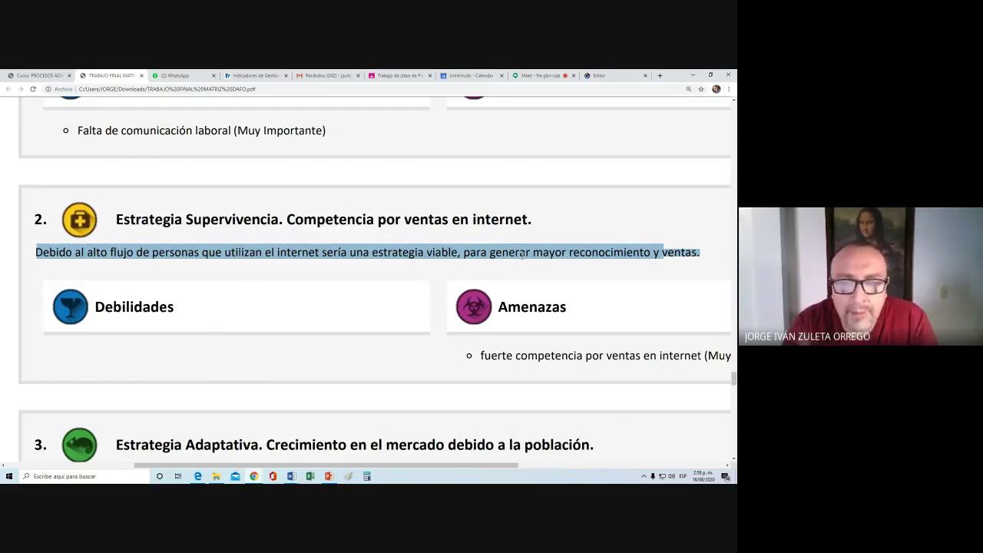
# Go back from the Resultados page to the data sheet of indicator 2.1
pyautogui.scroll(1, 424, 352)
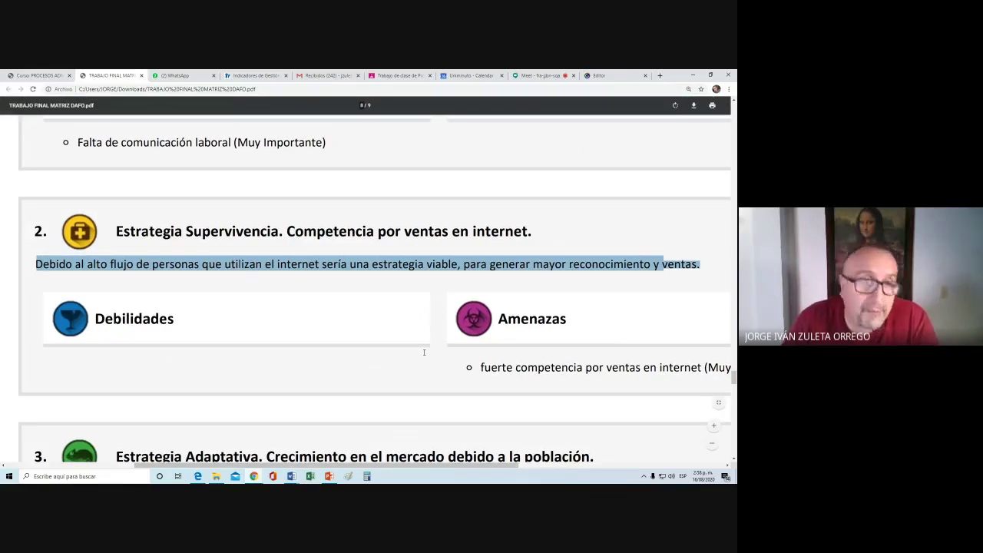
pyautogui.scroll(20, 424, 352)
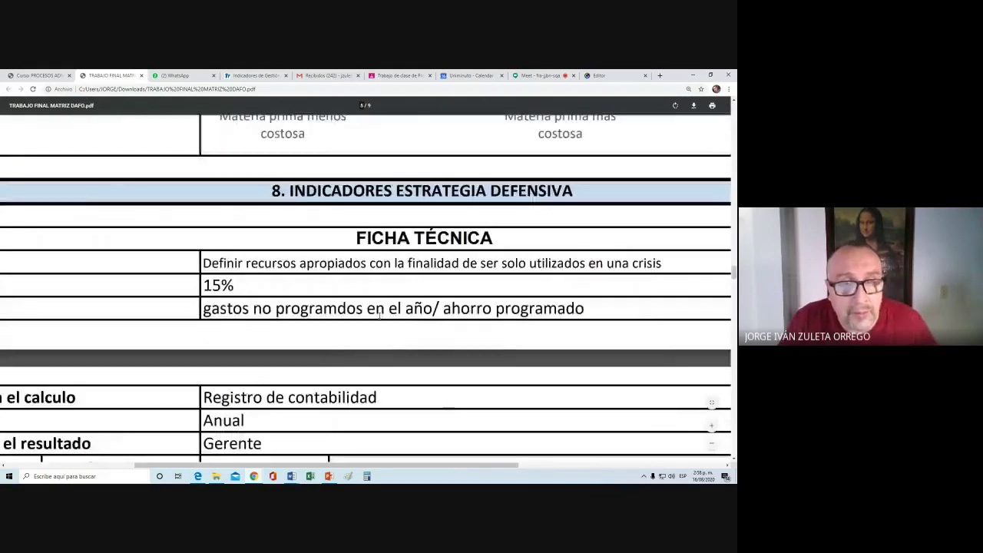
pyautogui.scroll(3, 379, 315)
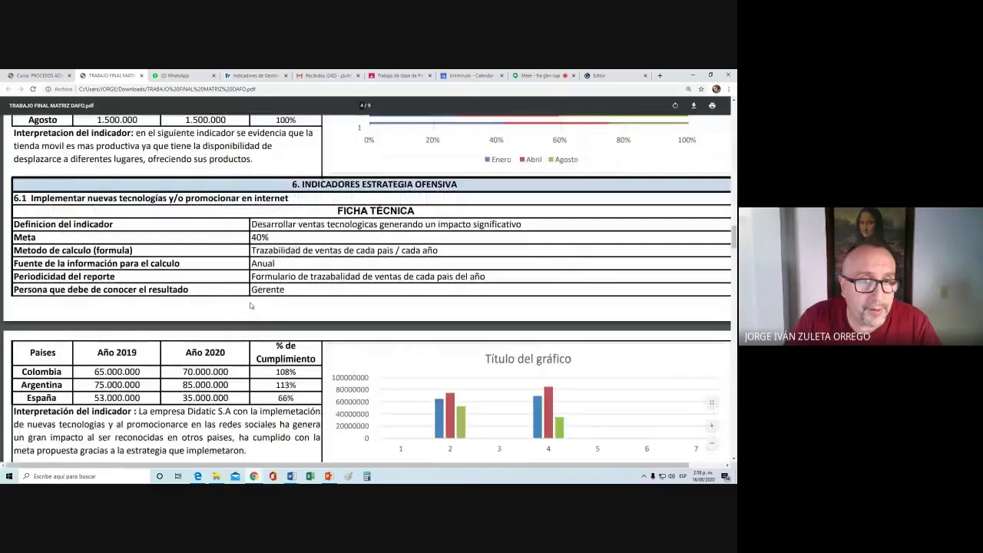
pyautogui.scroll(10, 250, 306)
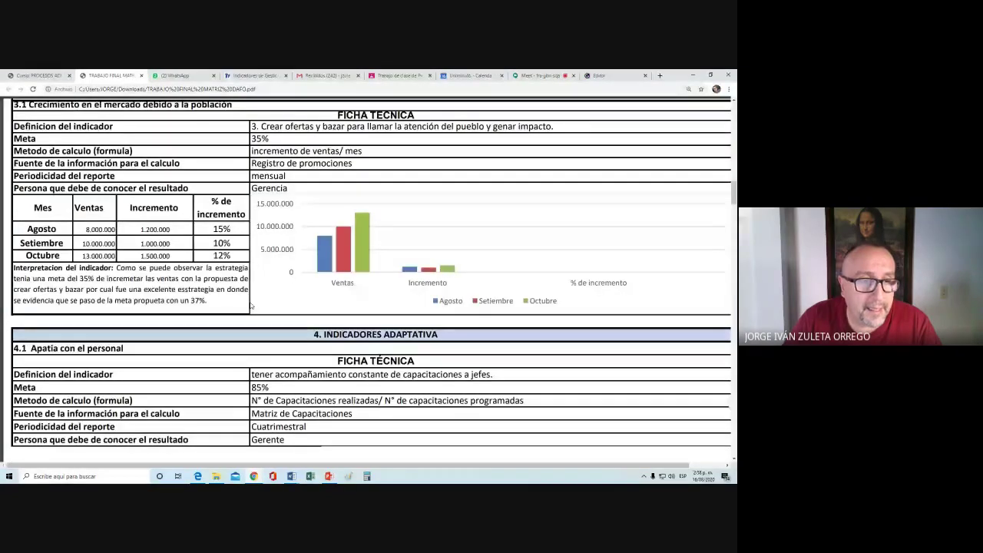
pyautogui.scroll(10, 250, 306)
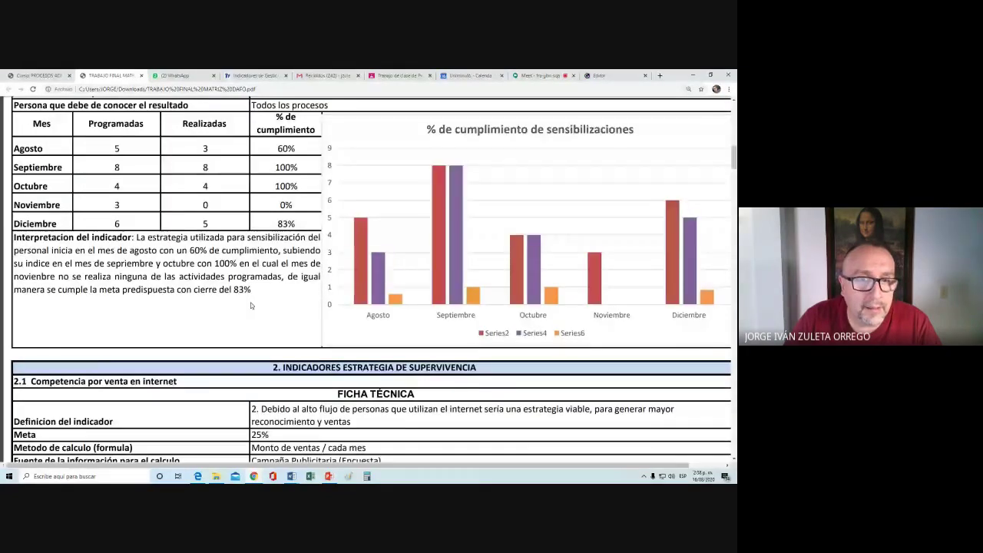
# Highlight "Monto de ventas" in the calculation method and the 25% goal in the data sheet of indicator 2.1
pyautogui.scroll(3, 251, 306)
pyautogui.scroll(-10, 220, 195)
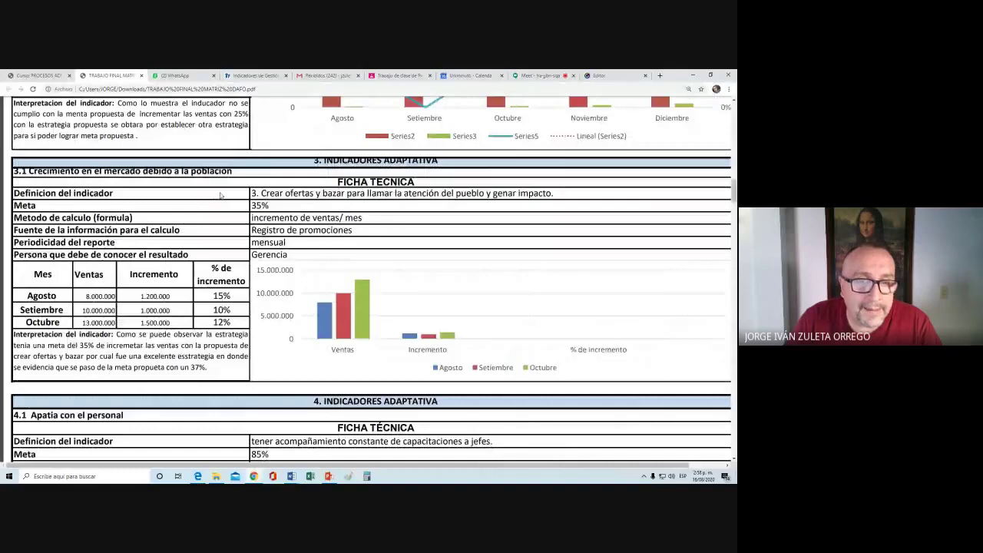
pyautogui.scroll(1, 233, 219)
pyautogui.scroll(10, 232, 219)
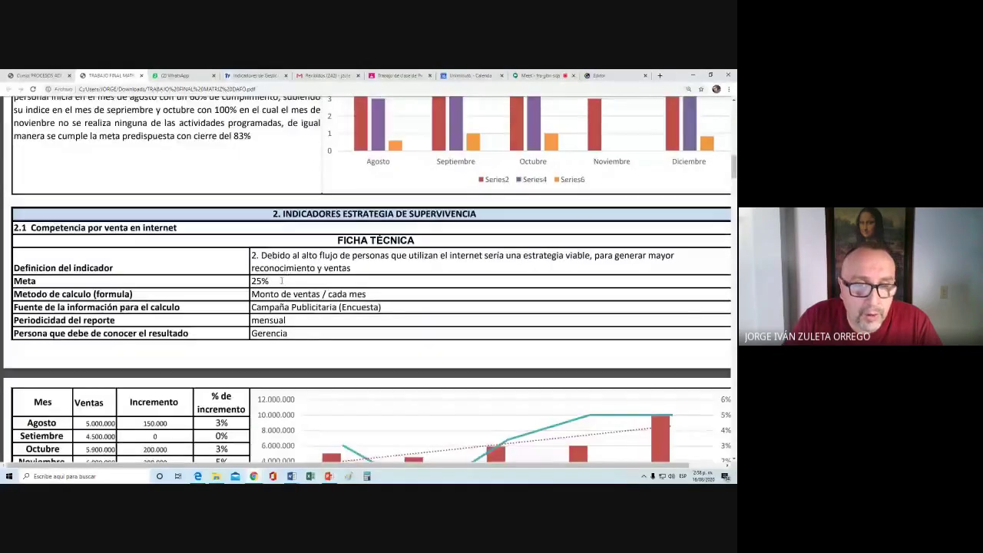
pyautogui.moveTo(321, 294); pyautogui.dragTo(255, 296)
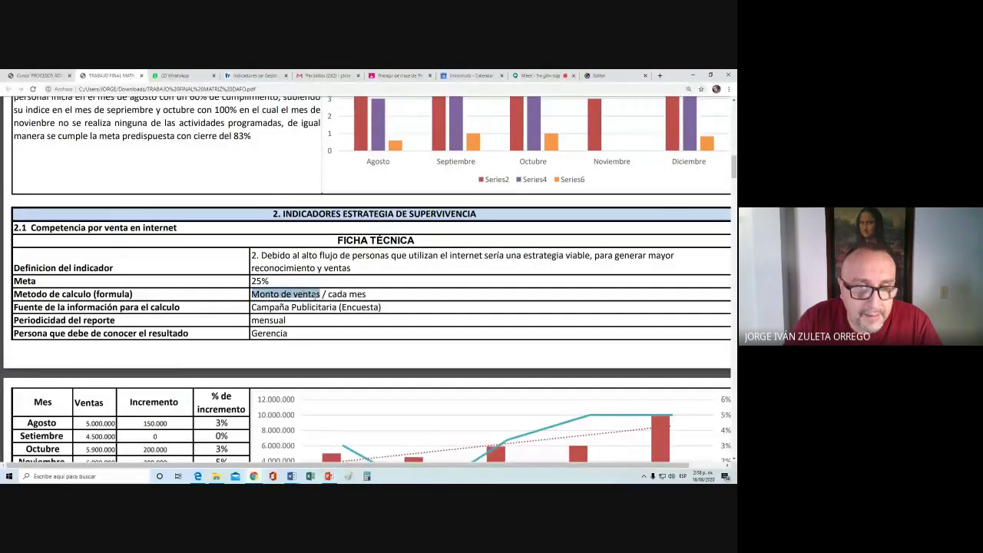
pyautogui.click(255, 296)
pyautogui.moveTo(321, 295); pyautogui.dragTo(247, 283)
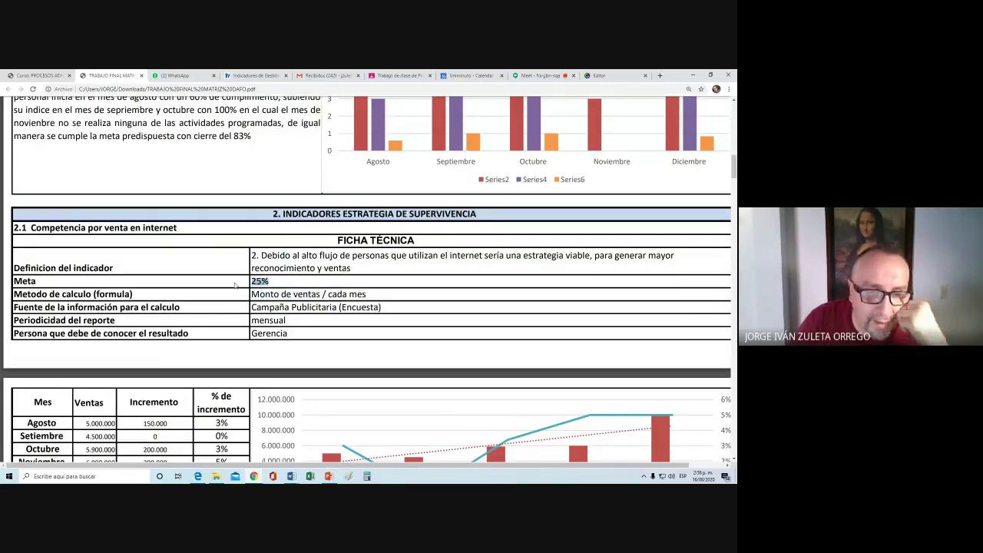
# Switch to Word and create a new blank document
pyautogui.moveTo(294, 477)
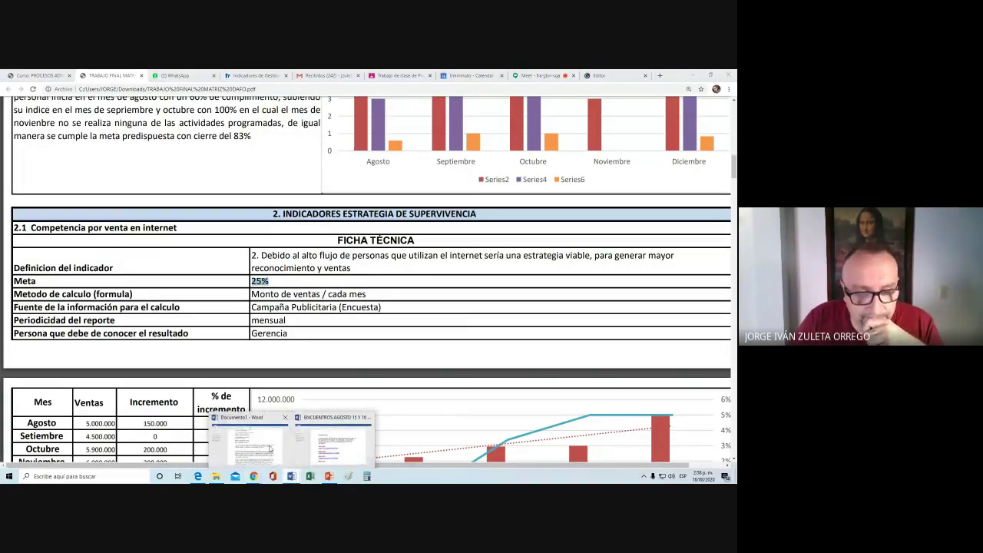
pyautogui.click(269, 453)
pyautogui.click(11, 91)
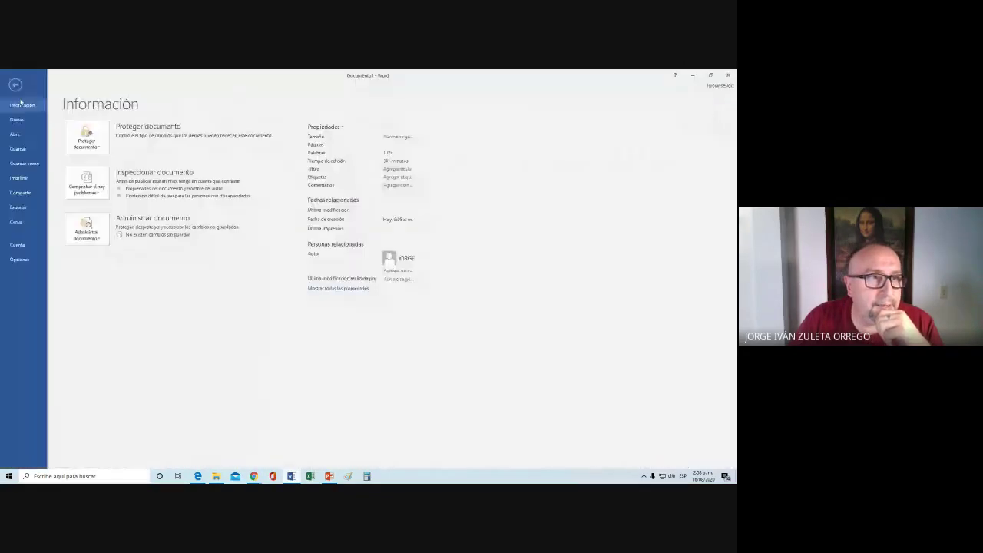
pyautogui.click(26, 121)
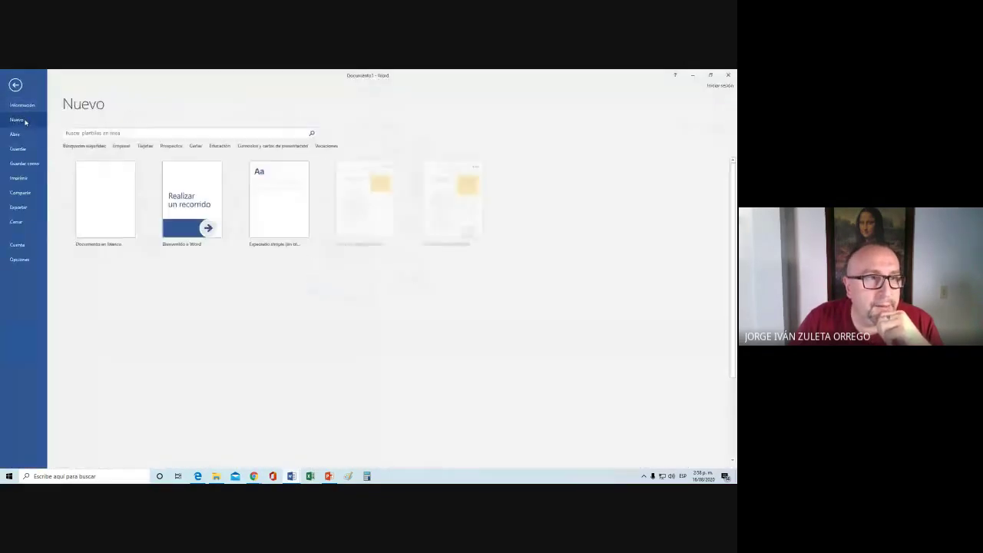
pyautogui.click(106, 195)
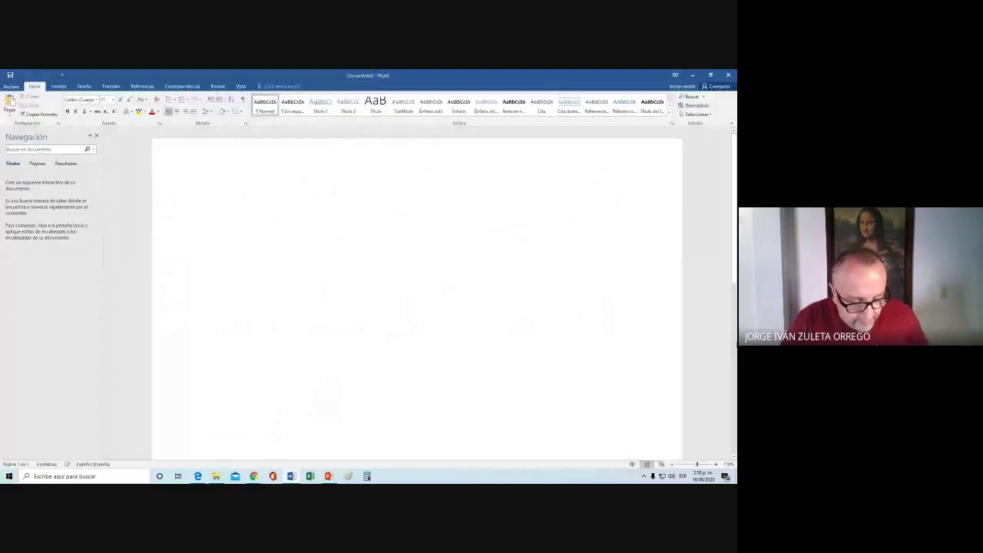
# Write "INcrememntar las ventas" on the first line and "App (Plataforma de Internet)" on the second
pyautogui.write('INcrememn')
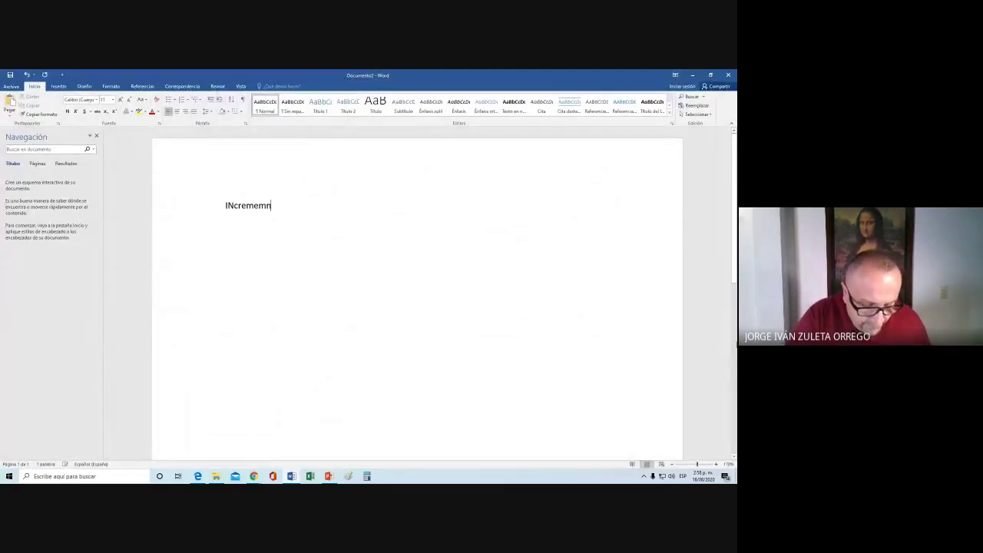
pyautogui.write('tar las ventas')
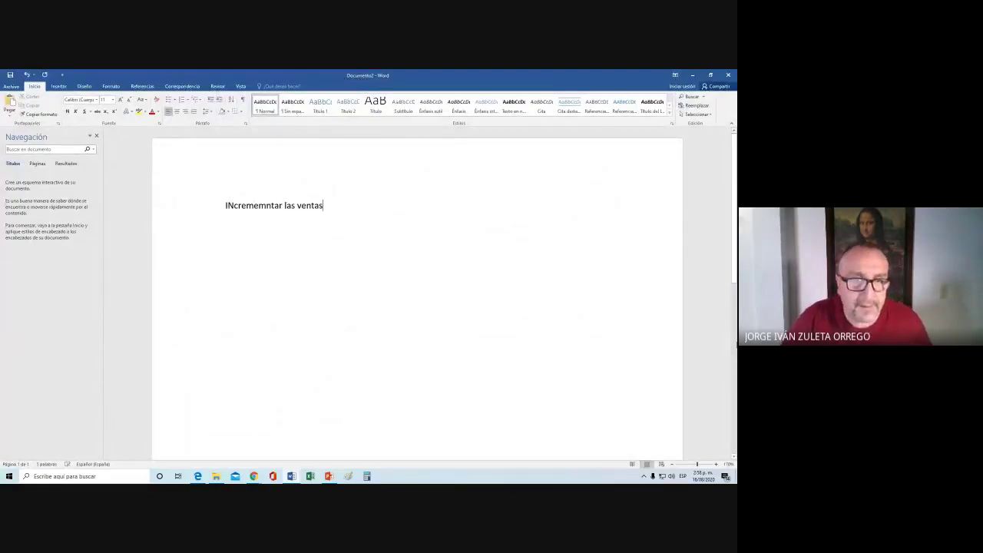
pyautogui.press('Return')
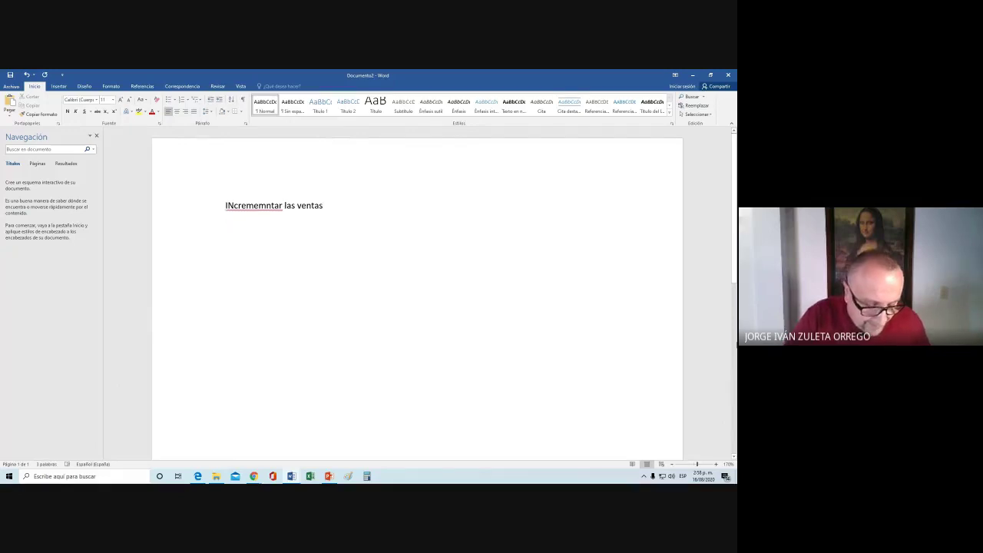
pyautogui.write('App')
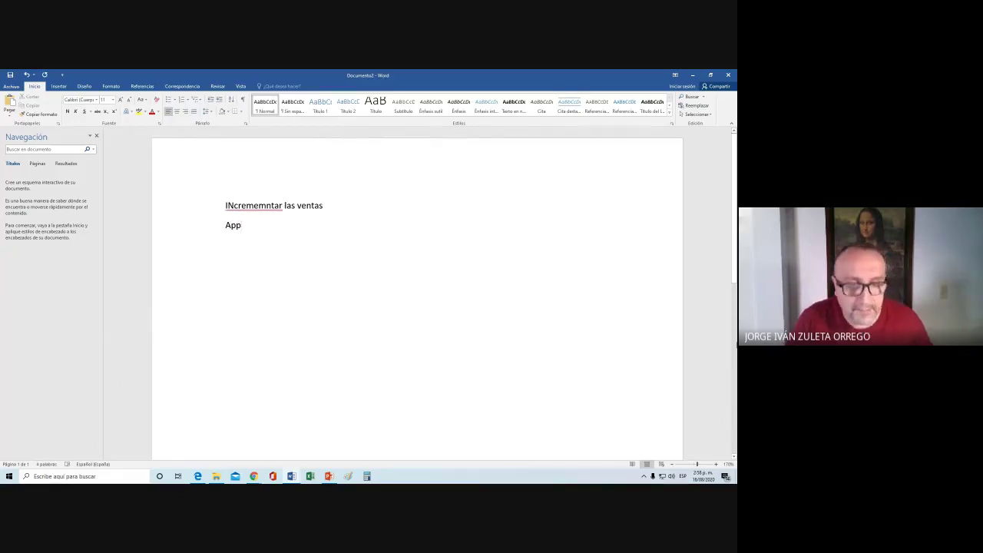
pyautogui.write(' (WWW')
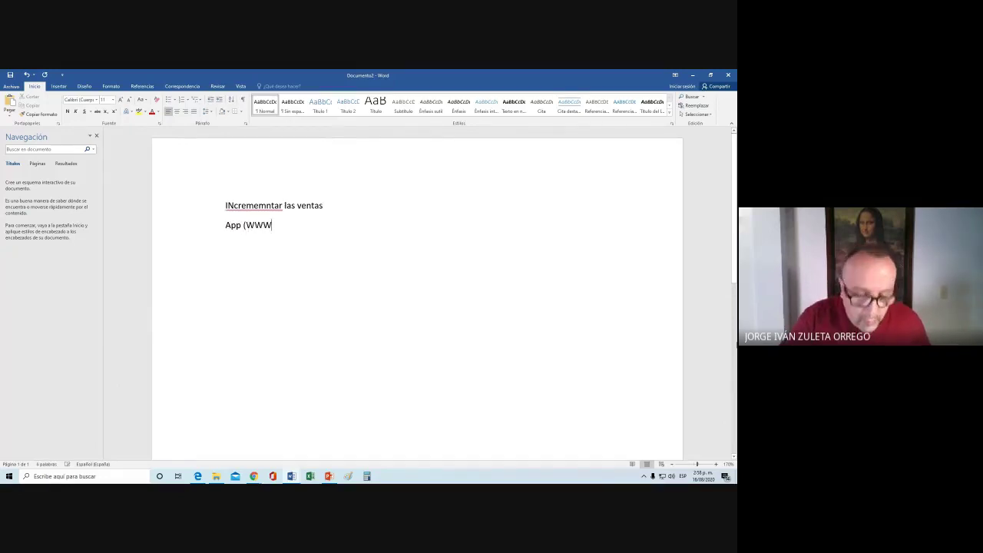
pyautogui.press('BackSpace')
pyautogui.press('BackSpace')
pyautogui.press('BackSpace')
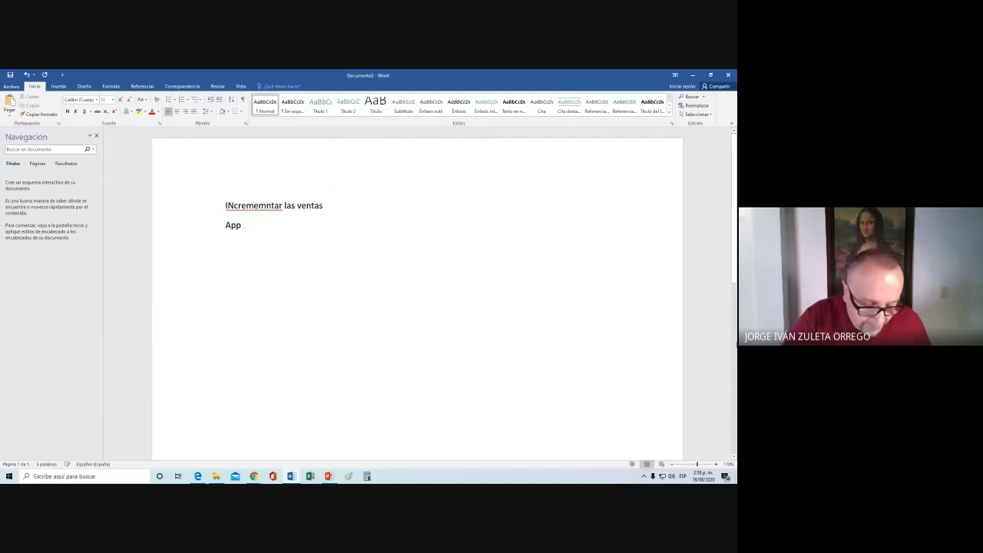
pyautogui.write('Plataforma de')
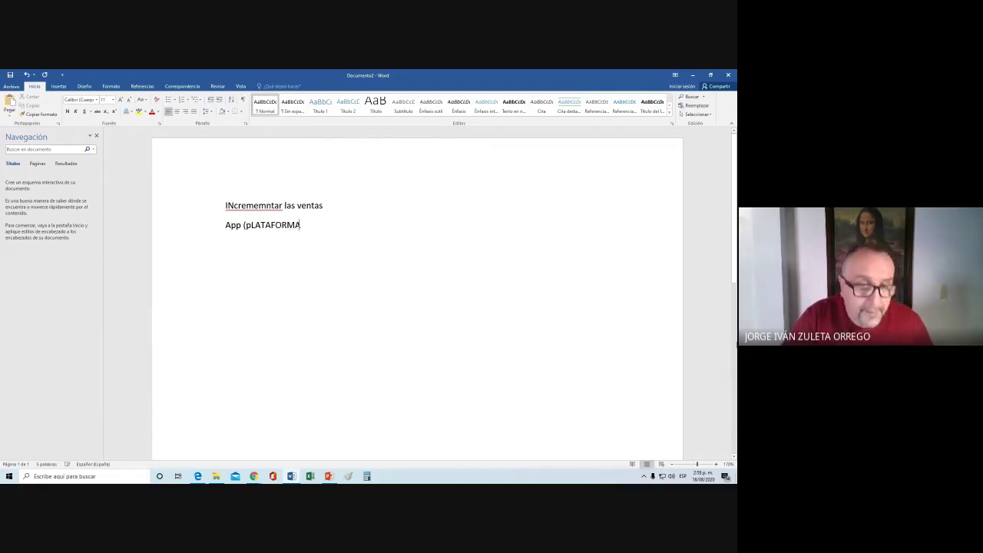
pyautogui.write(' Intern')
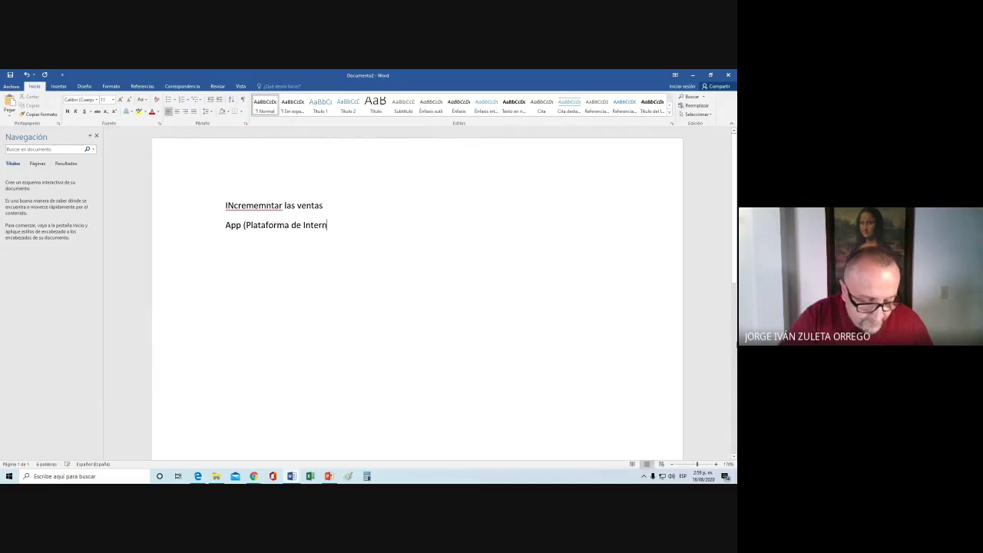
pyautogui.write('et)')
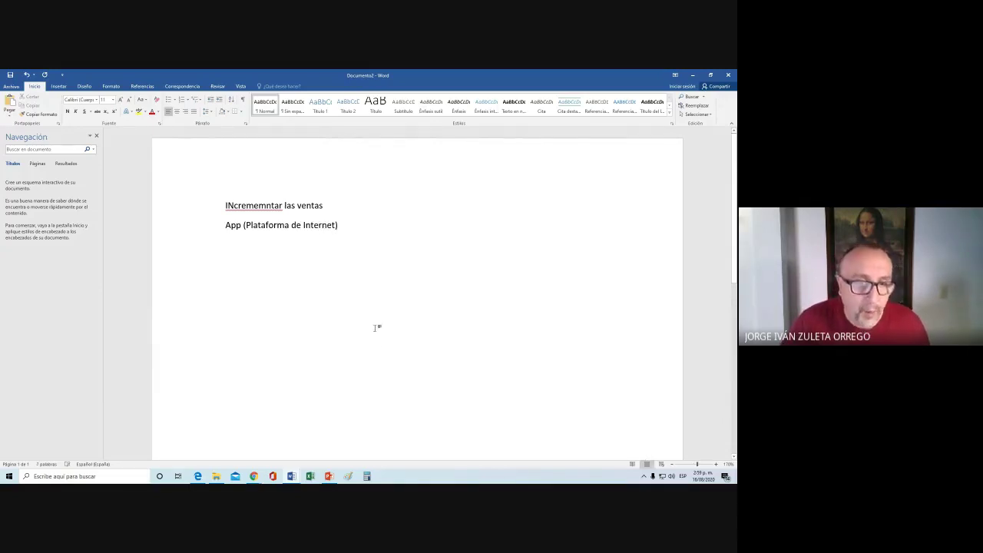
# Add the lines "Incrementar en un 25%" and "Mensual" below the App line
pyautogui.press('Return')
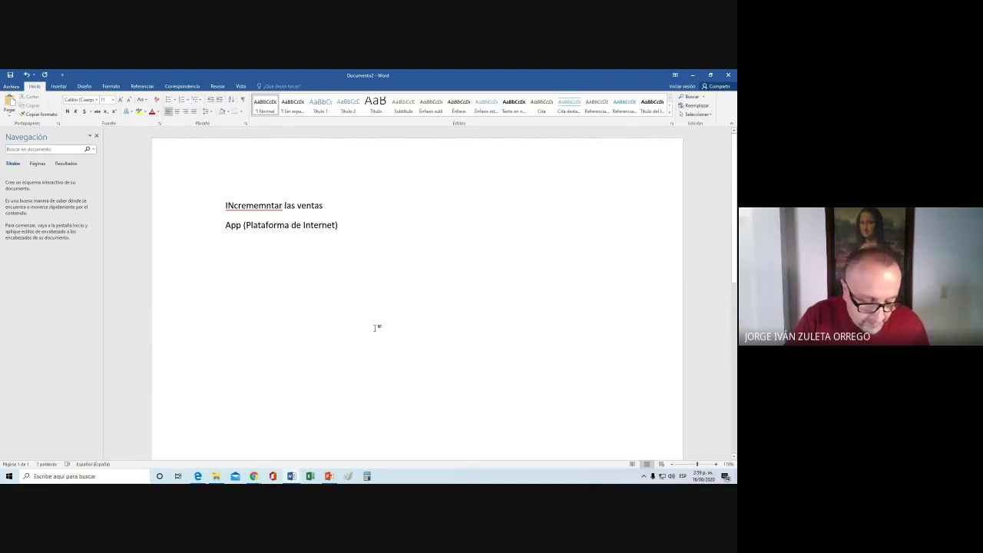
pyautogui.write('In')
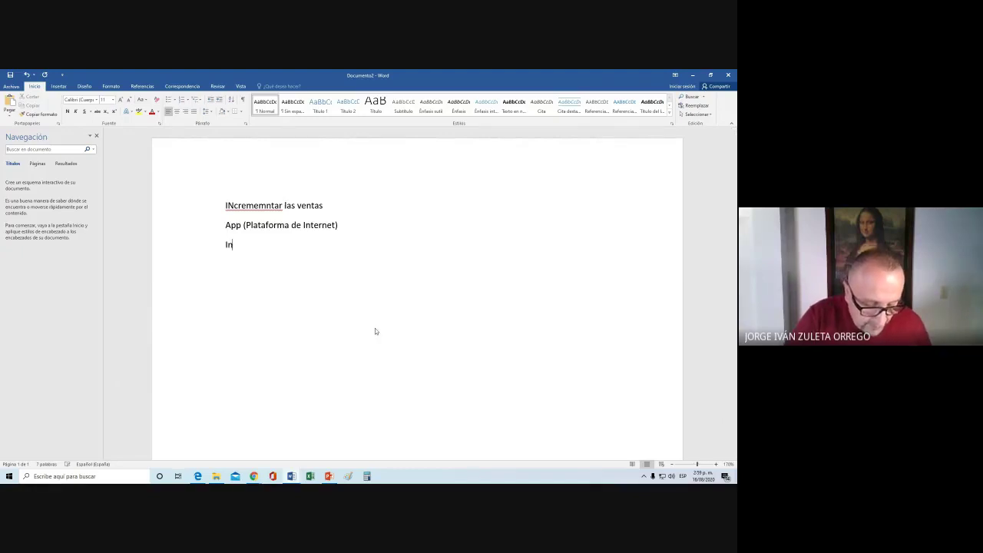
pyautogui.write('crementar en un 25%')
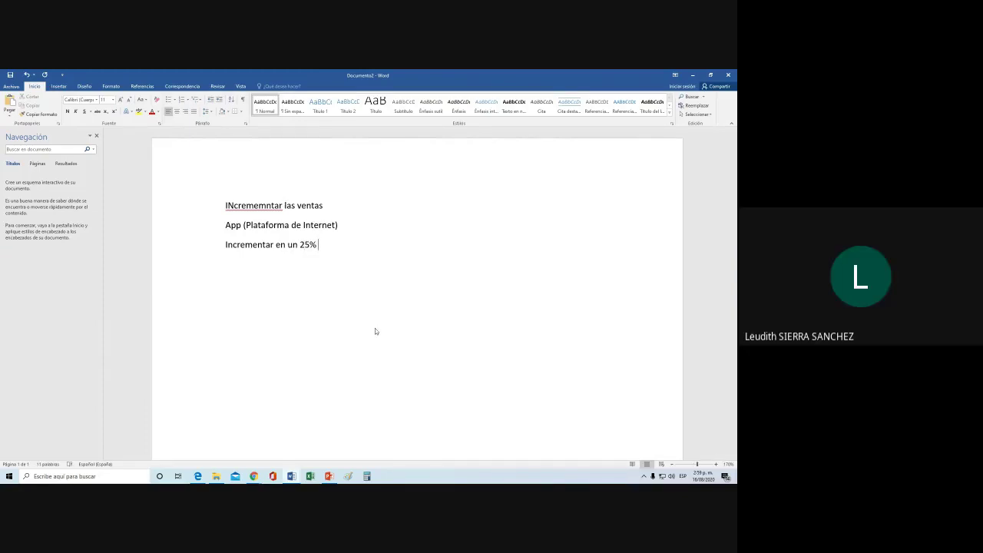
pyautogui.press('Return')
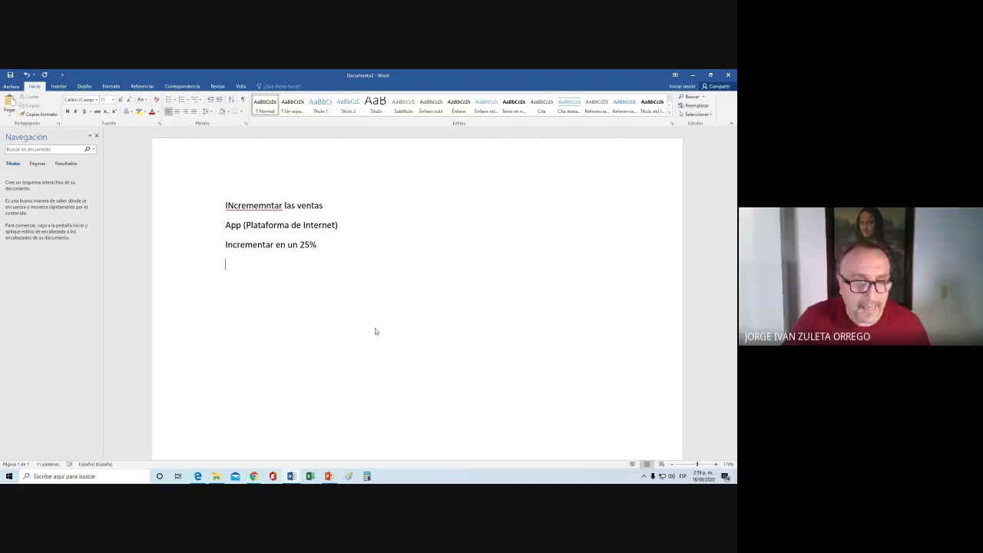
pyautogui.write('Mensual')
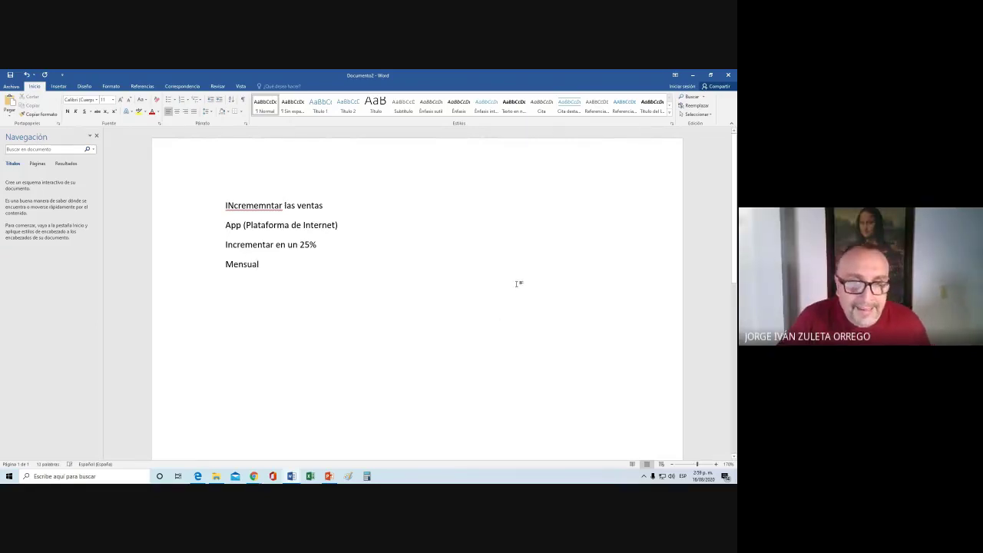
# Append ": Qué" to the sales line and ": Cómo" to the App line
pyautogui.click(338, 206)
pyautogui.write(': Q')
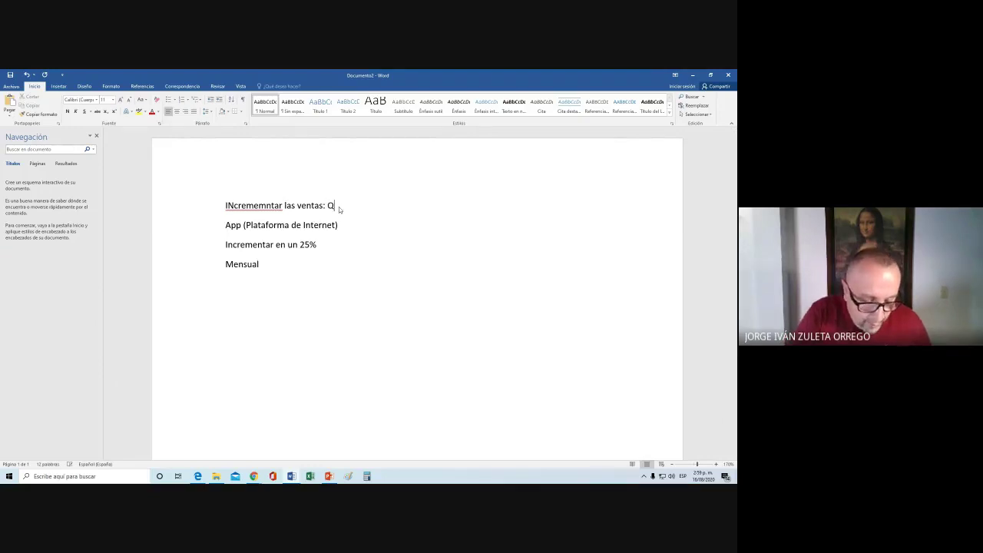
pyautogui.write('ue')
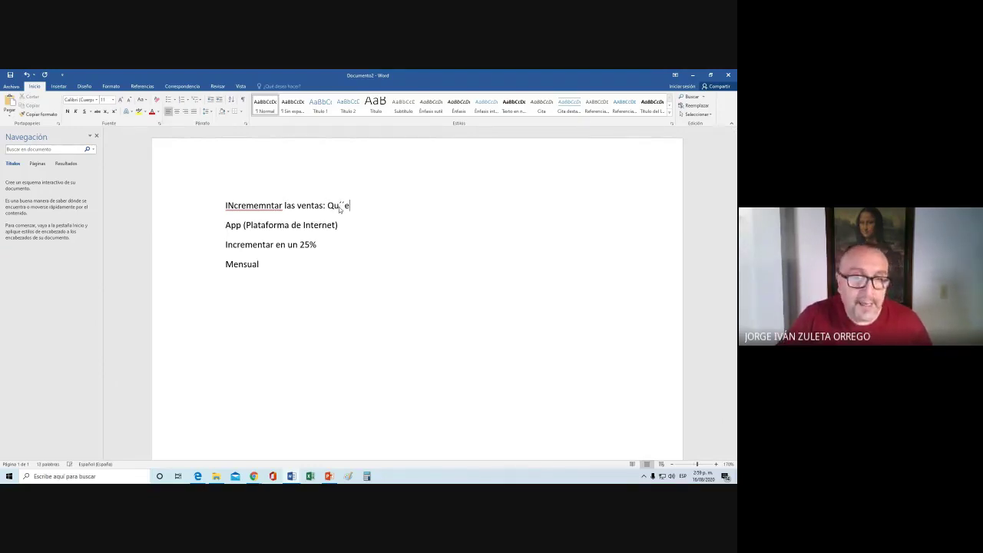
pyautogui.press('BackSpace')
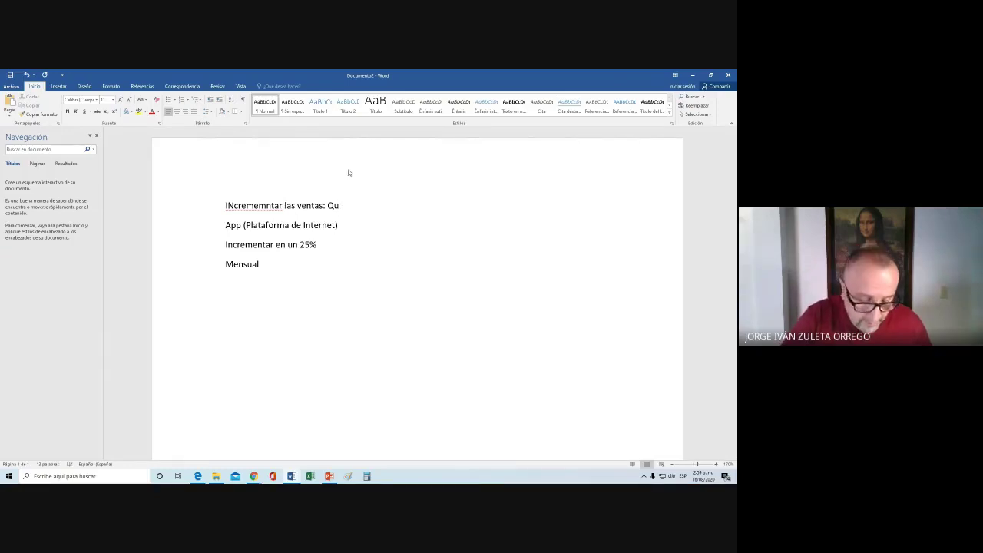
pyautogui.write('é')
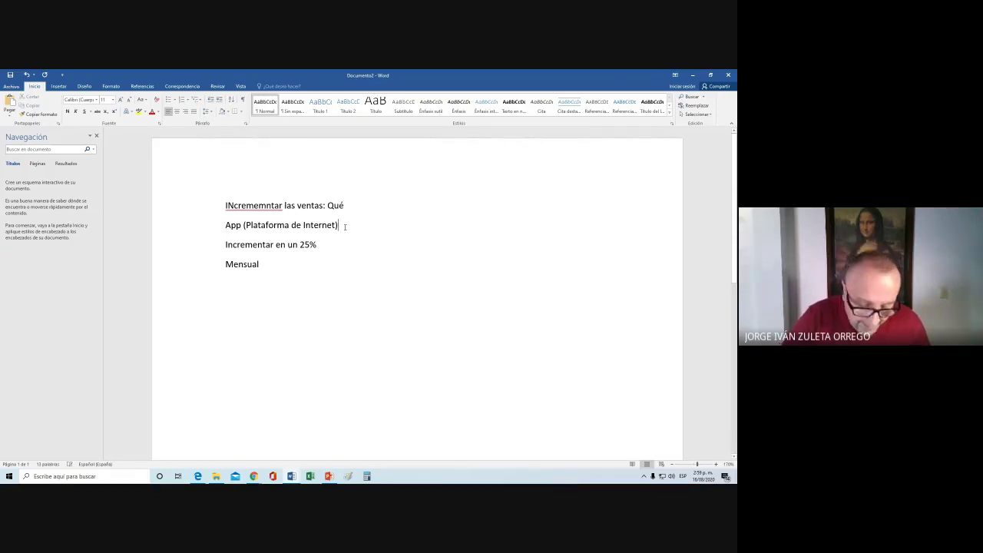
pyautogui.write(': Cómo ')
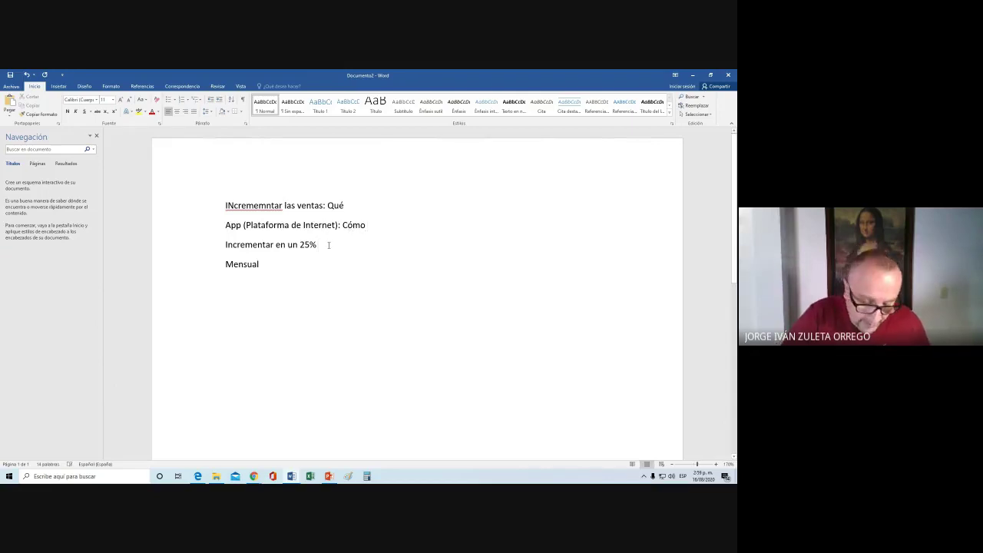
# Append ": En cuánto" to the 25% line and ": Tiempo" to the "Mensual" line
pyautogui.write(': En cuanto')
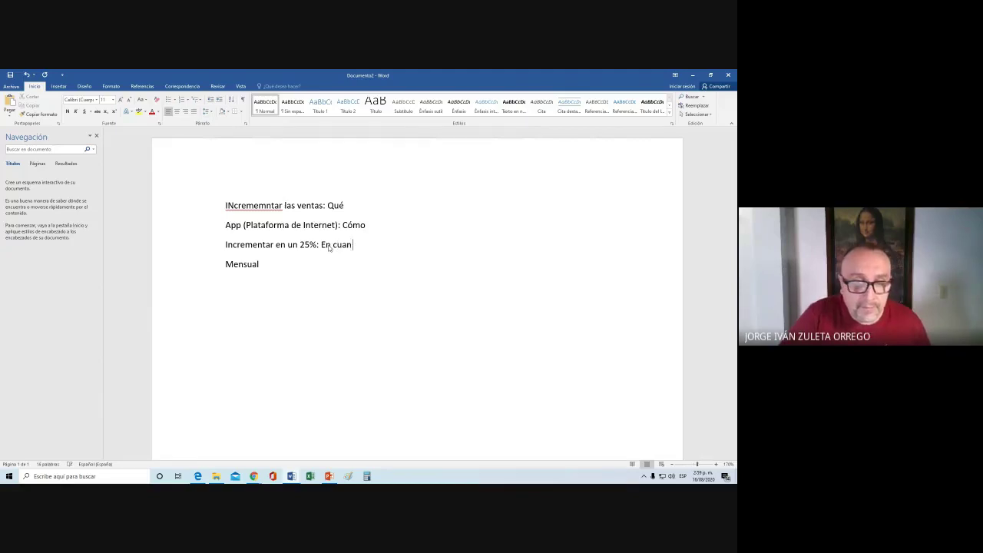
pyautogui.press('BackSpace')
pyautogui.press('BackSpace')
pyautogui.write('ánto')
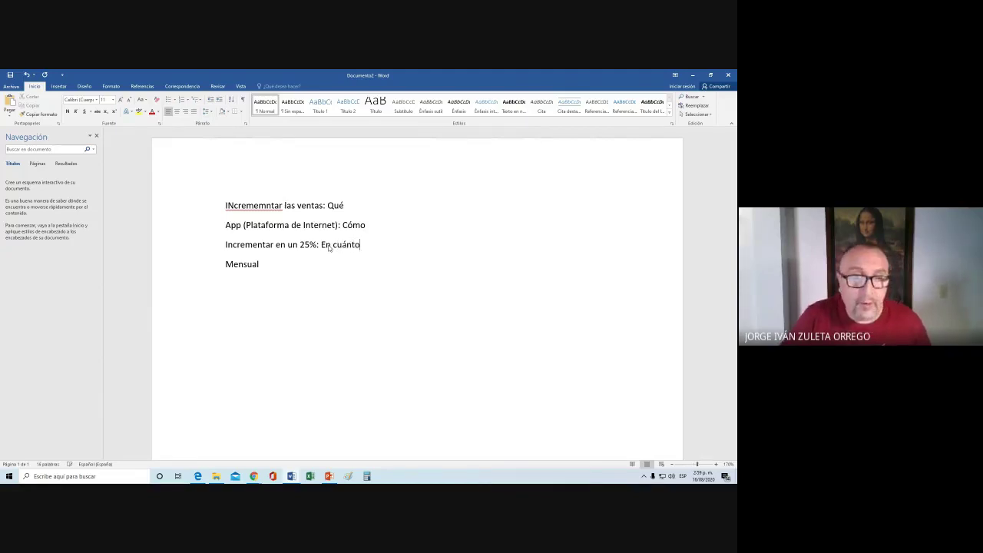
pyautogui.click(290, 268)
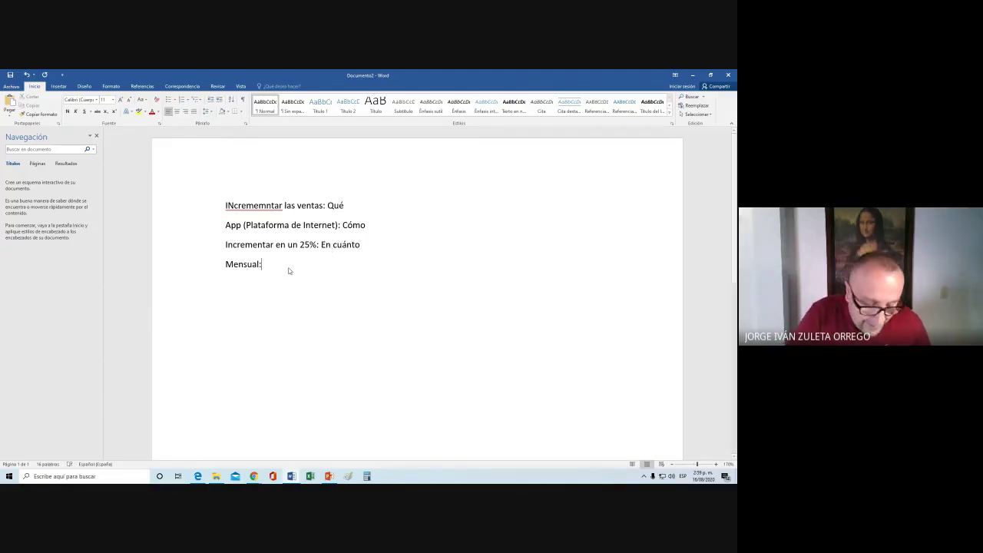
pyautogui.write(': Tiempo')
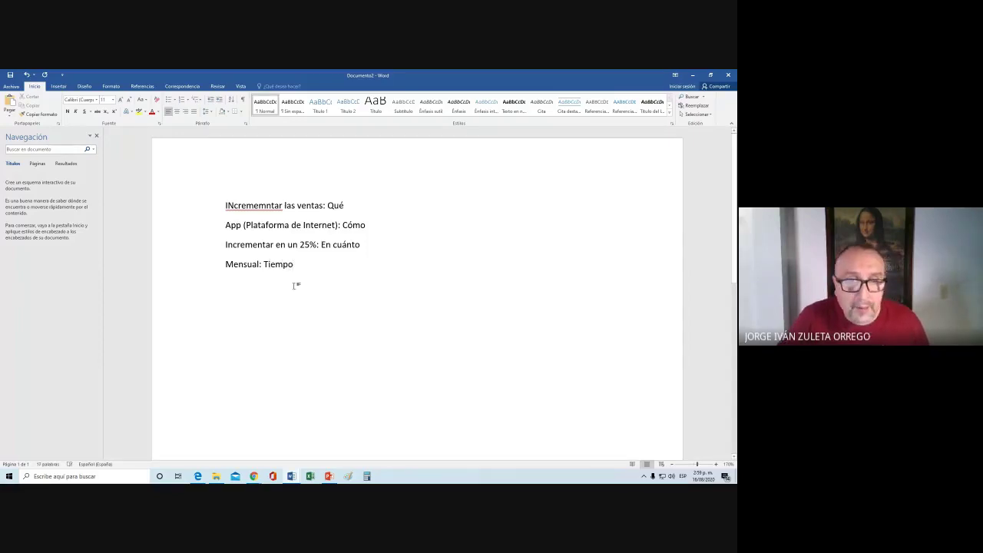
# Add a final line reading "SMART" and switch back to the DAFO matrix PDF in Chrome
pyautogui.press('Return')
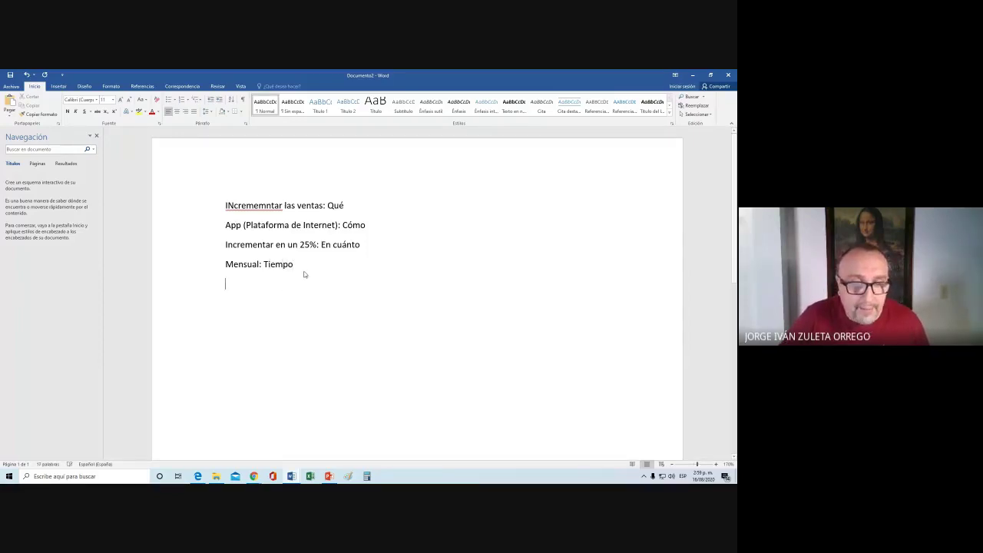
pyautogui.write('SMART')
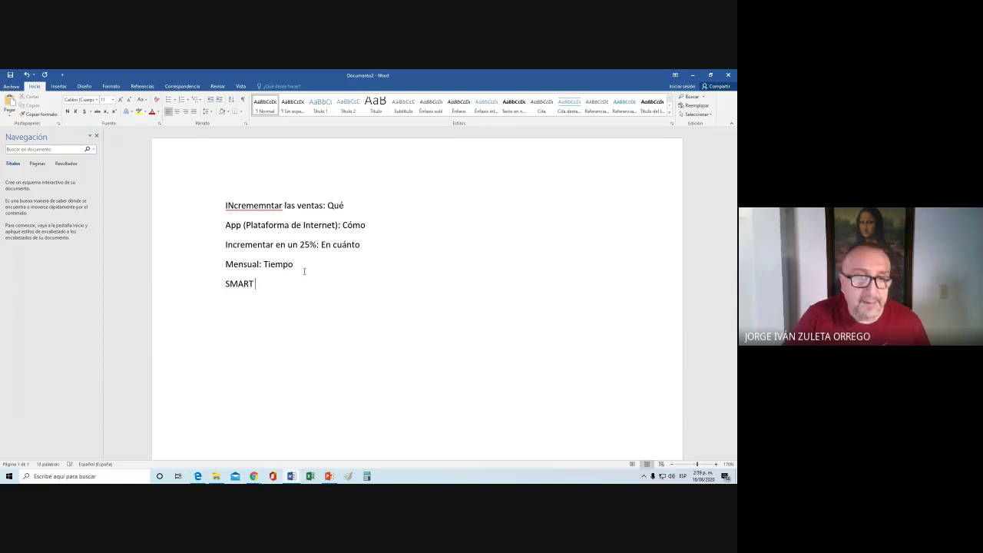
pyautogui.moveTo(254, 476)
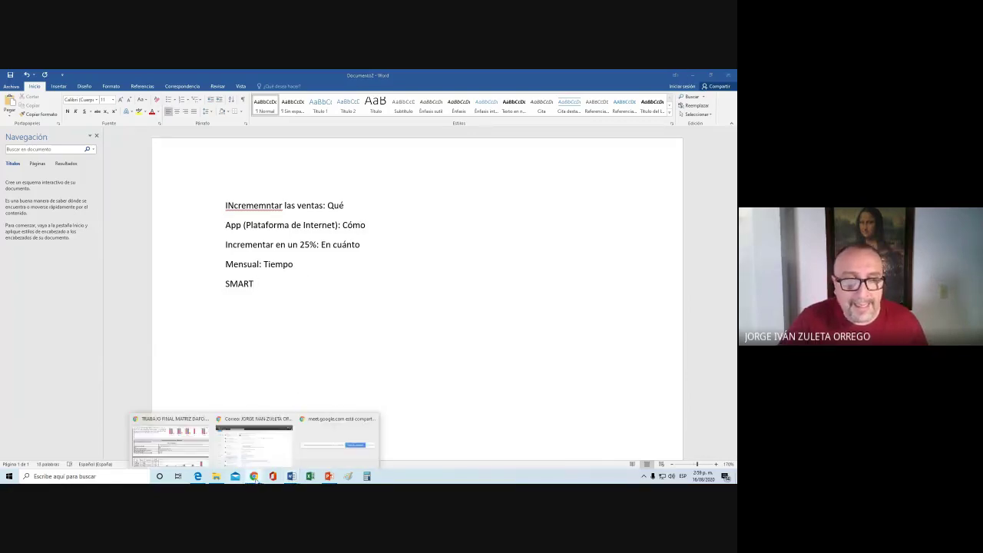
pyautogui.click(257, 432)
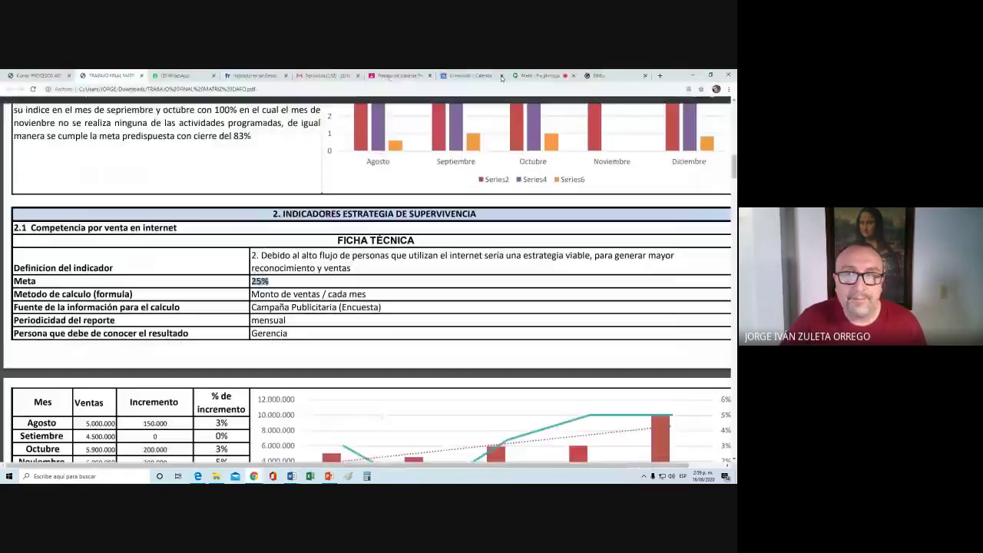
# Open the Google search home page in a new Chrome tab
pyautogui.click(659, 75)
pyautogui.write('googel')
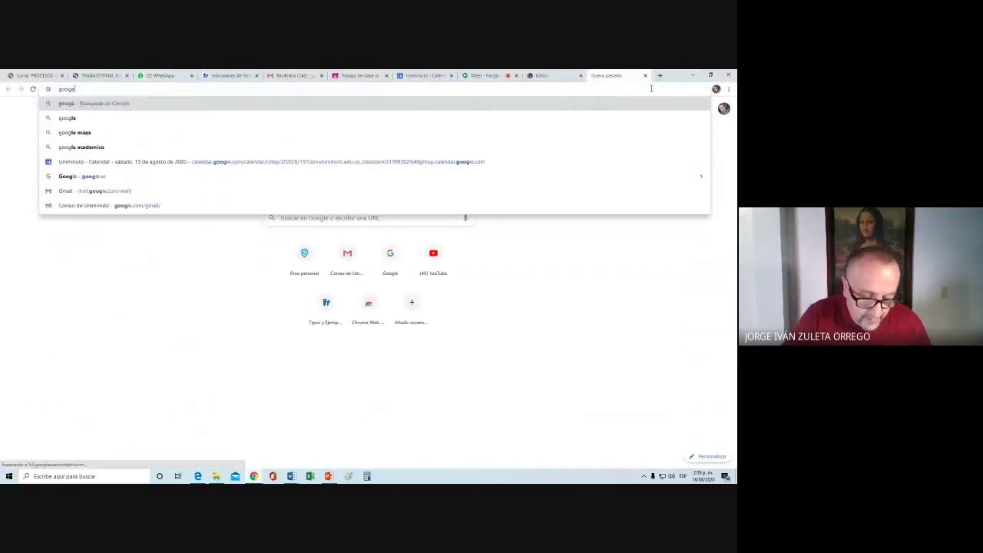
pyautogui.click(149, 118)
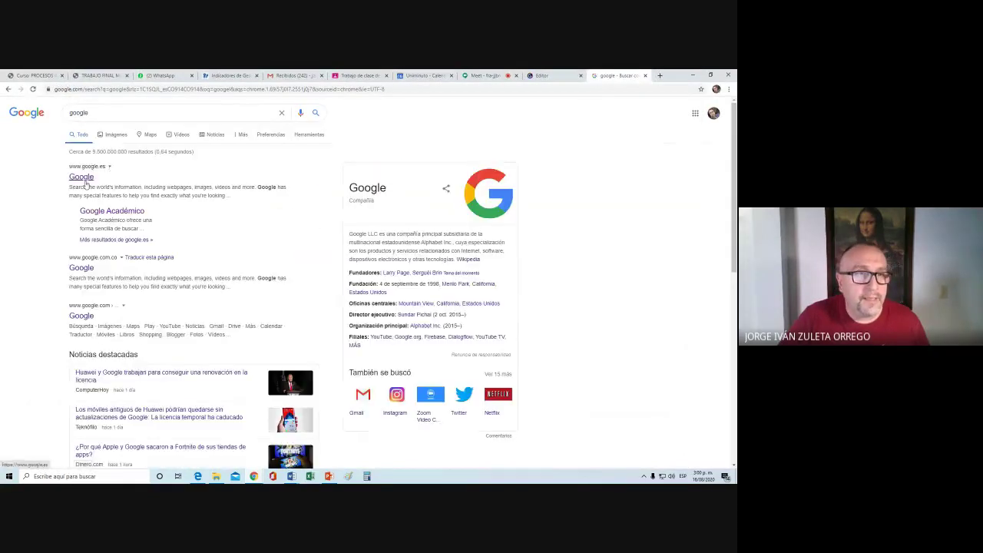
pyautogui.click(80, 182)
# Search Google Images for "smart" and open the multicoloured SMART diagram from Foro de Economía Digital
pyautogui.write('smart')
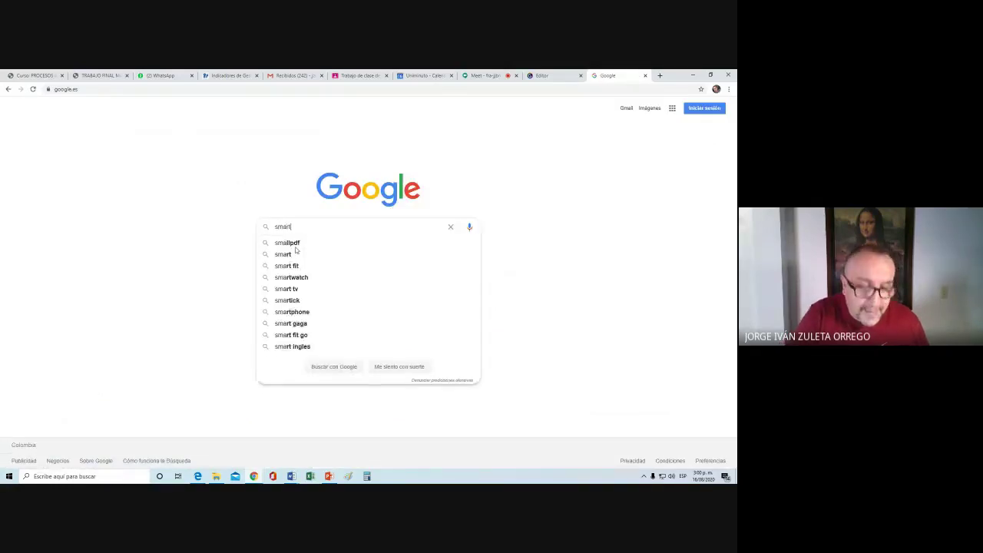
pyautogui.press('Return')
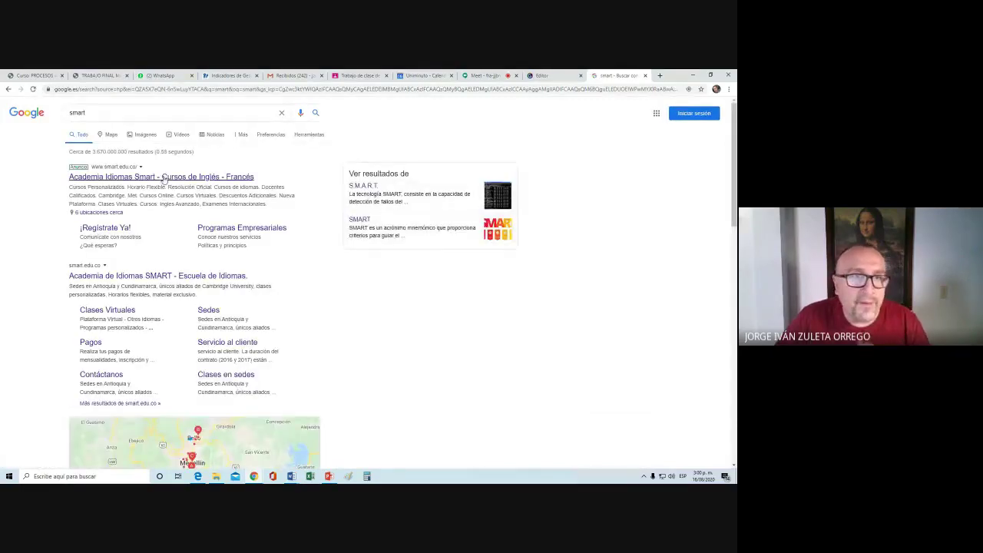
pyautogui.click(142, 134)
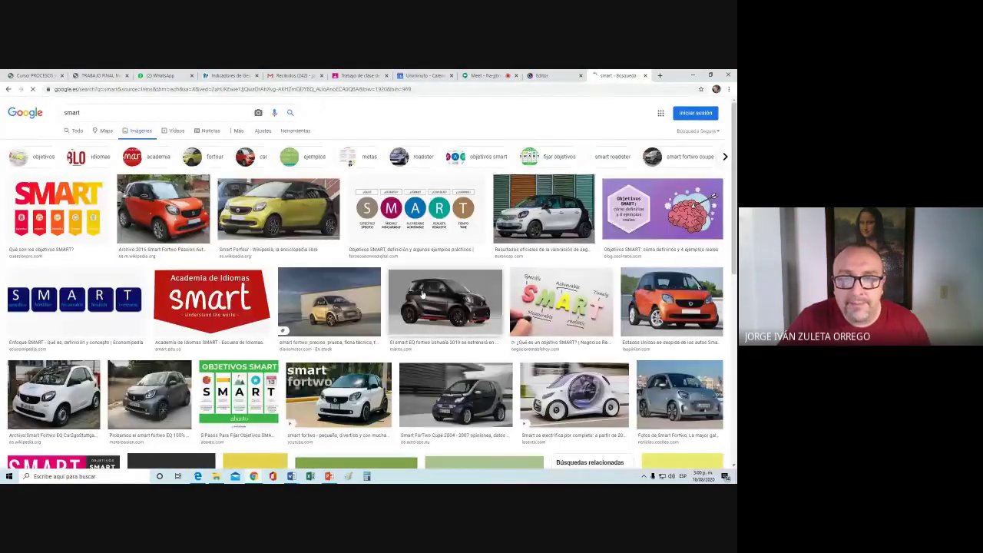
pyautogui.click(414, 209)
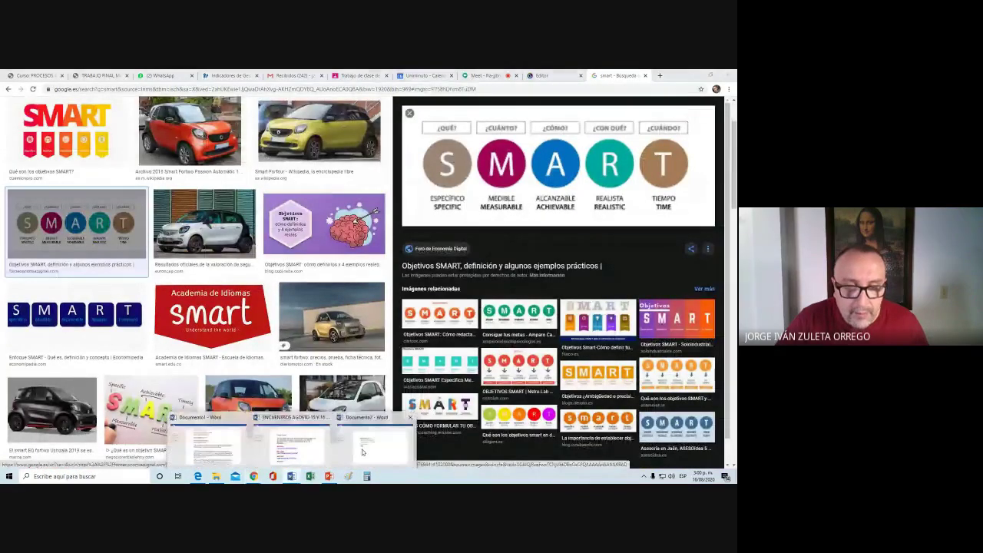
# Try to copy the multicoloured SMART diagram into the Word notes, then return to the image results
pyautogui.click(377, 437)
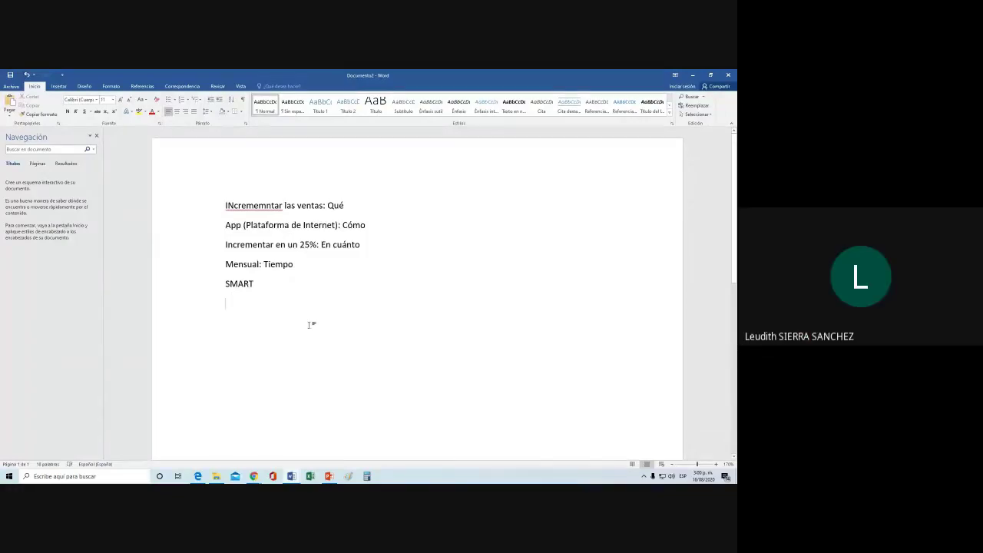
pyautogui.click(251, 477)
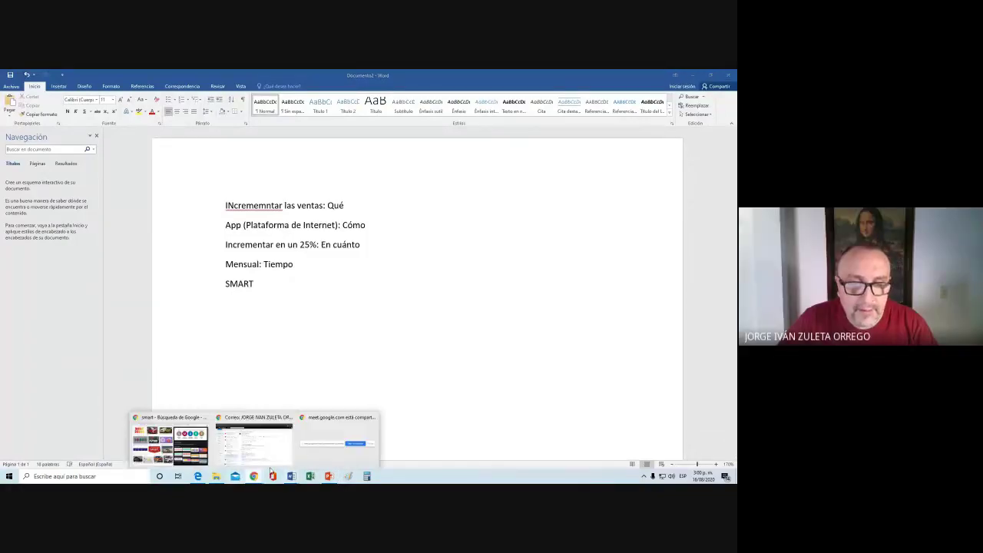
pyautogui.click(199, 451)
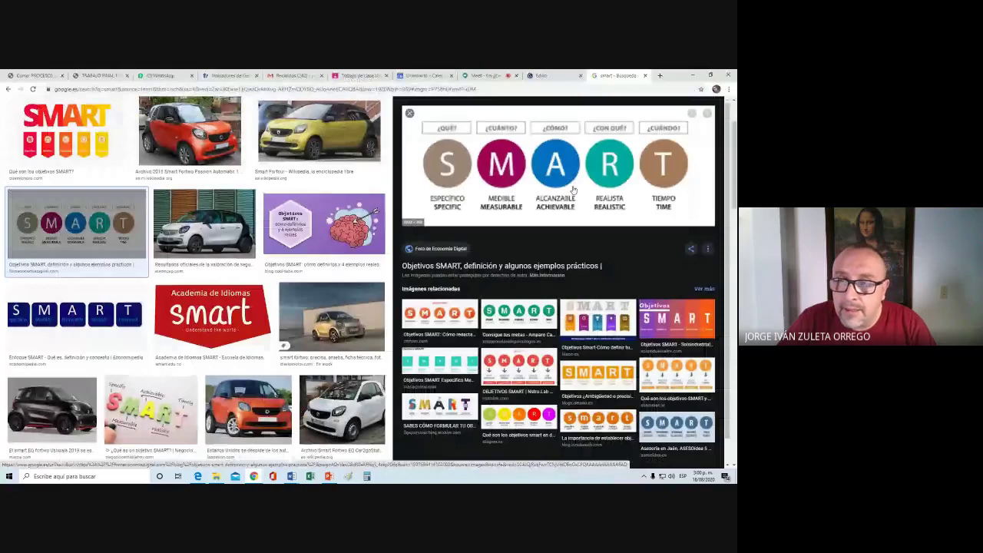
pyautogui.rightClick(573, 189)
pyautogui.click(607, 237)
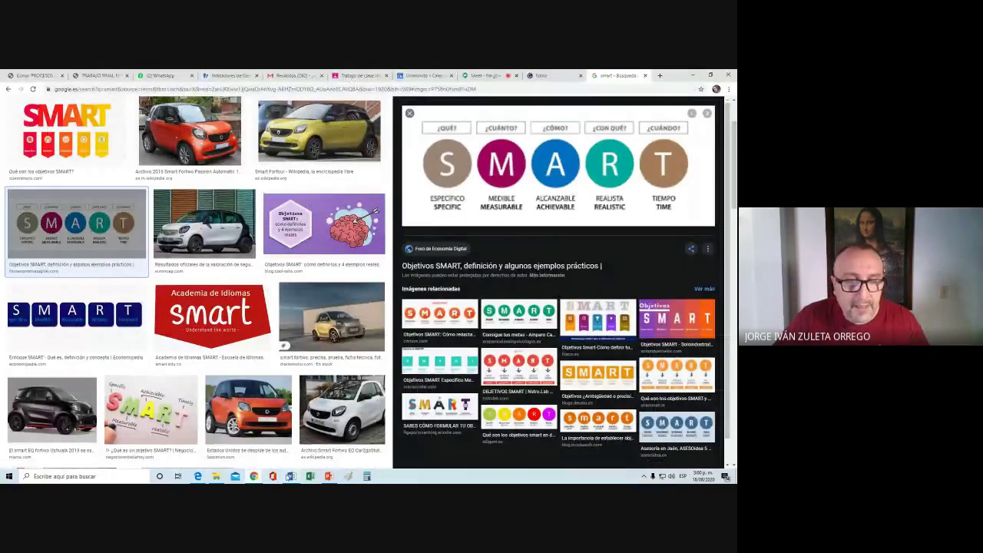
pyautogui.click(291, 477)
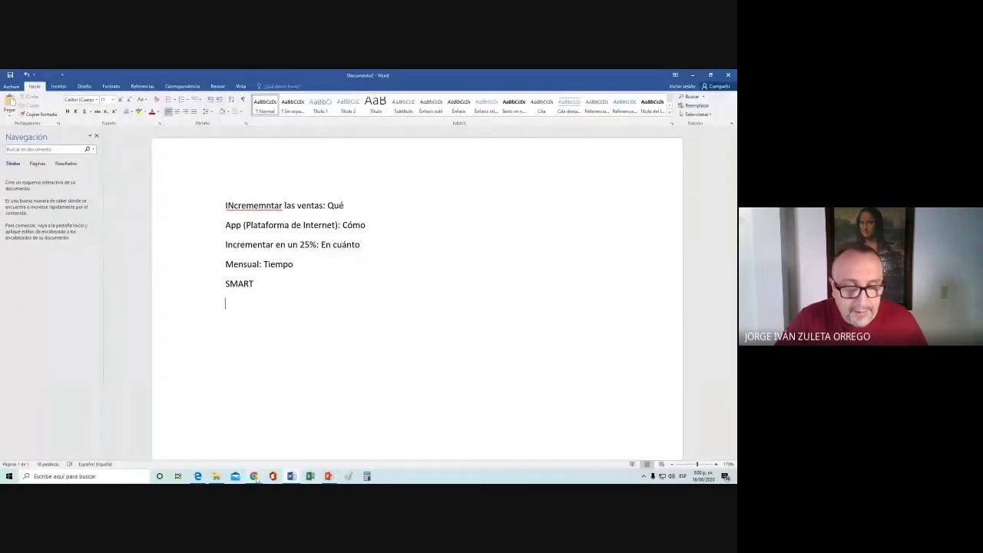
pyautogui.moveTo(254, 476)
pyautogui.click(335, 410)
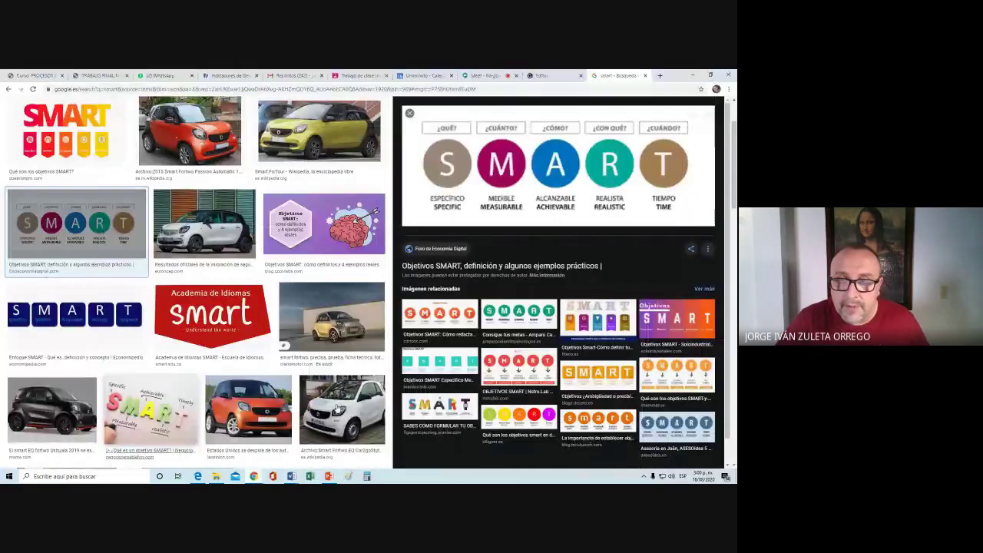
# Copy the red Nstro.Lab SMART diagram from the related images and paste it below the "SMART" line in the Word notes
pyautogui.click(518, 367)
pyautogui.rightClick(530, 189)
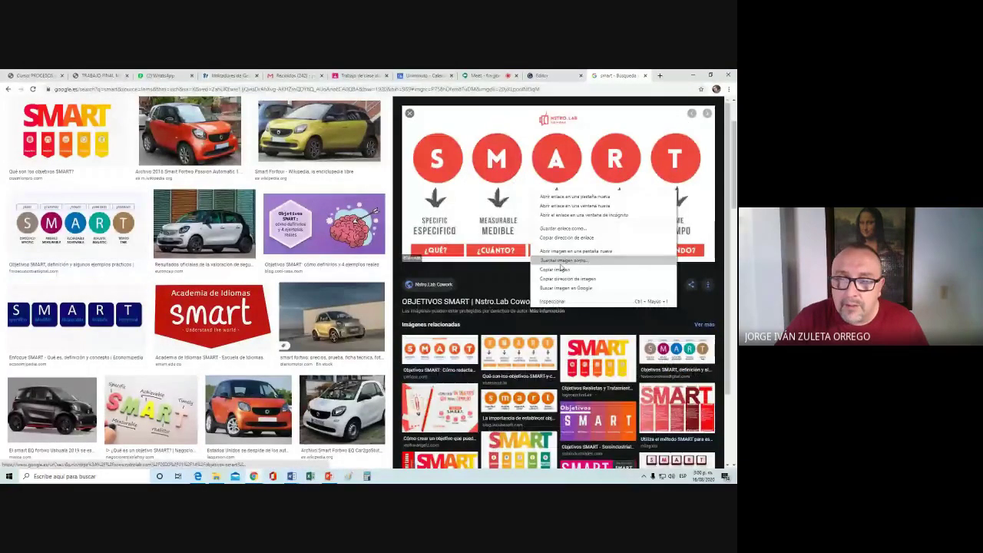
pyautogui.click(562, 269)
pyautogui.moveTo(291, 475)
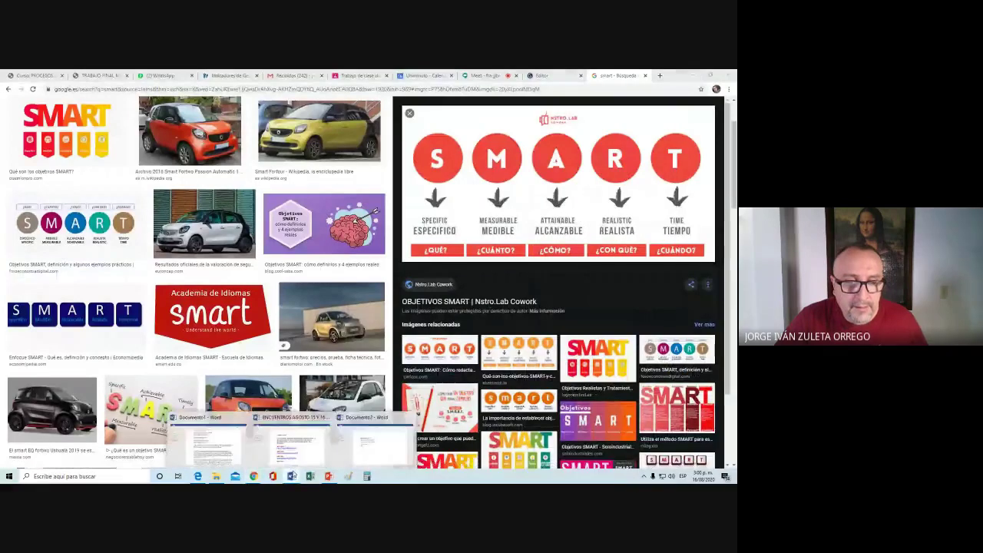
pyautogui.click(349, 456)
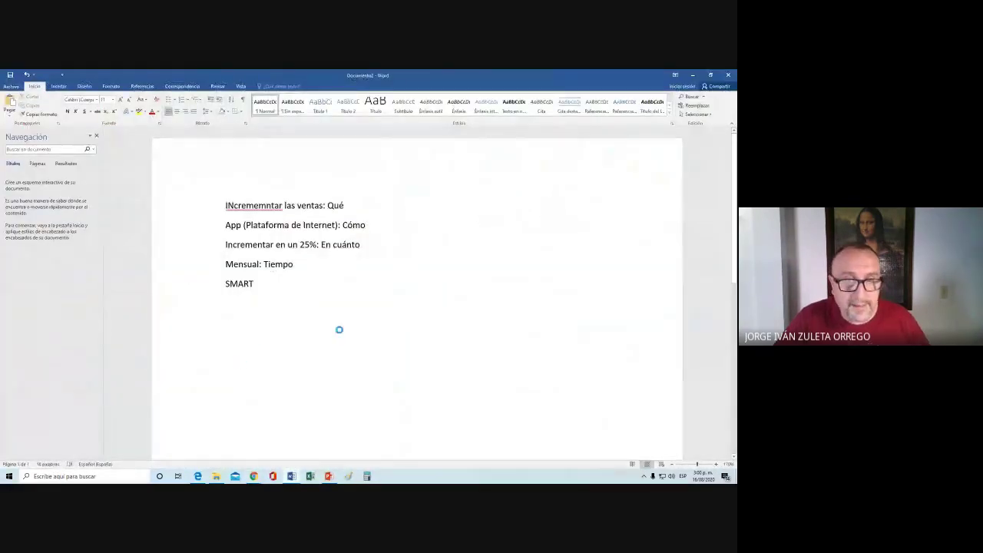
pyautogui.hotkey('ctrl', 'v')
# Shrink the pasted SMART diagram proportionally to somewhat over half its width and deselect it
pyautogui.click(600, 427)
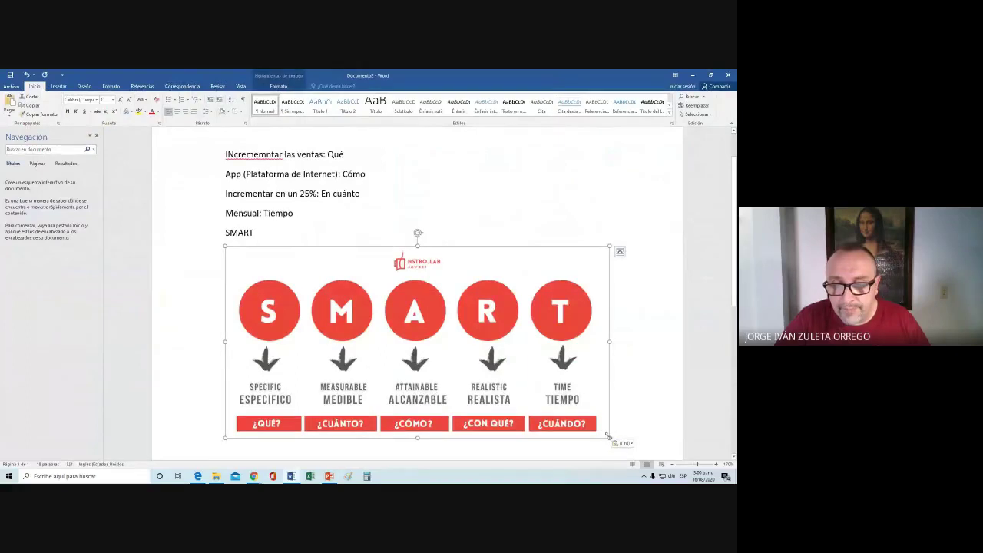
pyautogui.moveTo(607, 435); pyautogui.dragTo(469, 367)
pyautogui.click(500, 295)
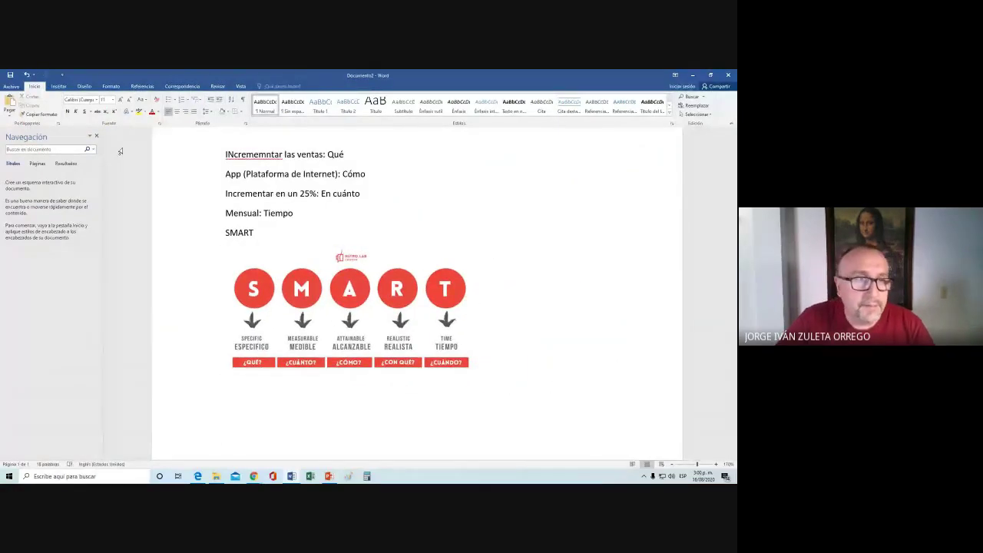
# Hide the navigation pane and place the cursor inside the word "INcrememntar" on the first line
pyautogui.click(96, 136)
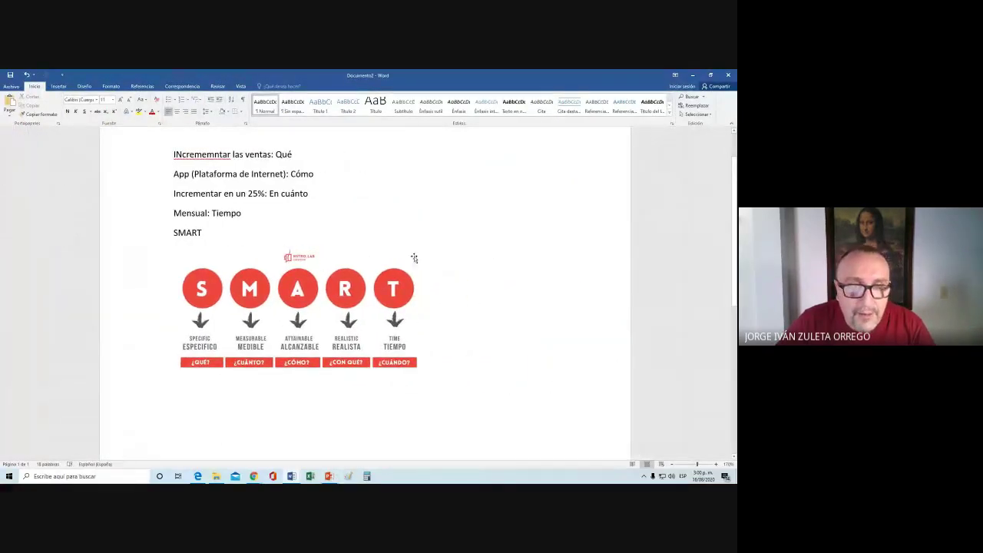
pyautogui.scroll(2, 414, 258)
pyautogui.click(189, 205)
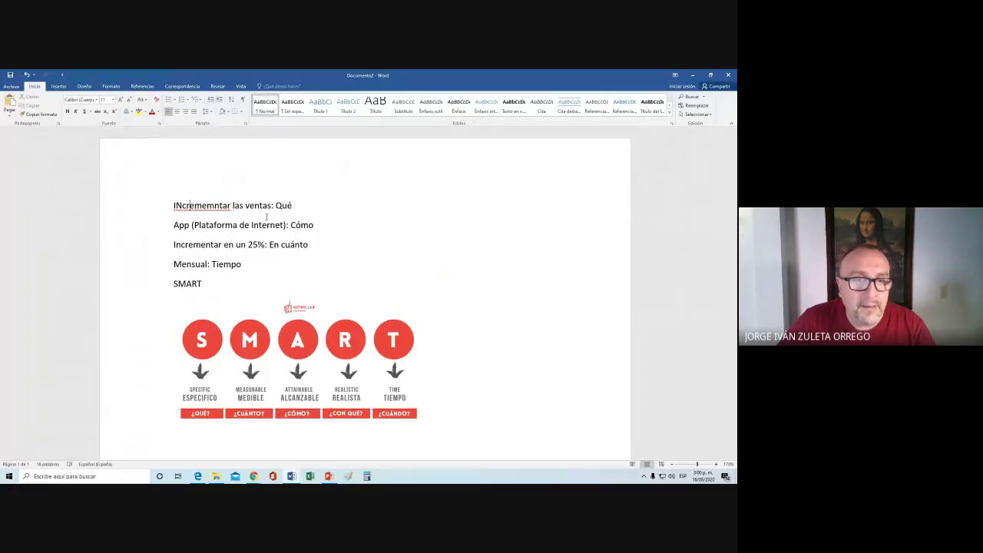